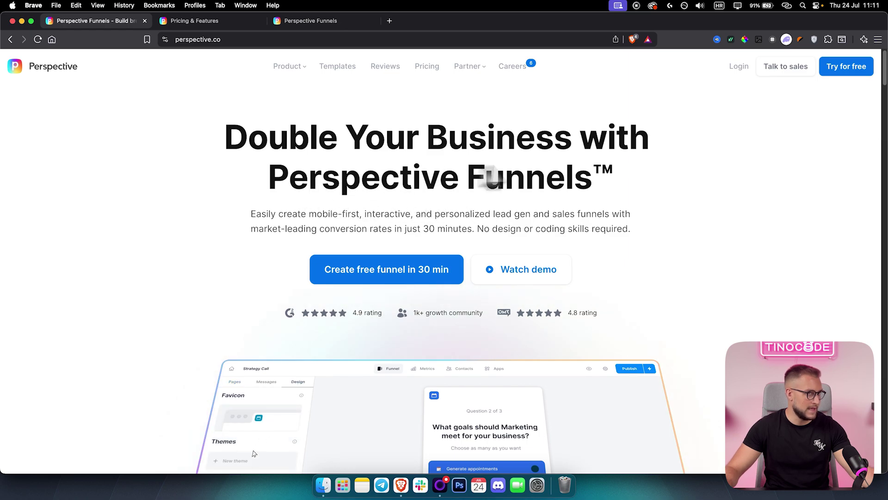
Step: Review the monthly plan prices, noting Pro at 79€, then return to the workspace's funnel list
{"action": "scroll", "coordinate": [338, 212], "scroll_direction": "down", "scroll_amount": 4}
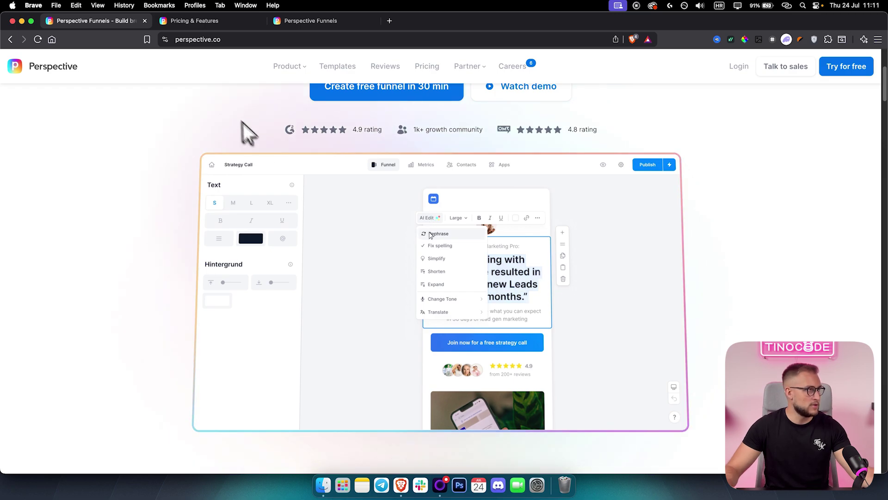
{"action": "left_click", "coordinate": [206, 20]}
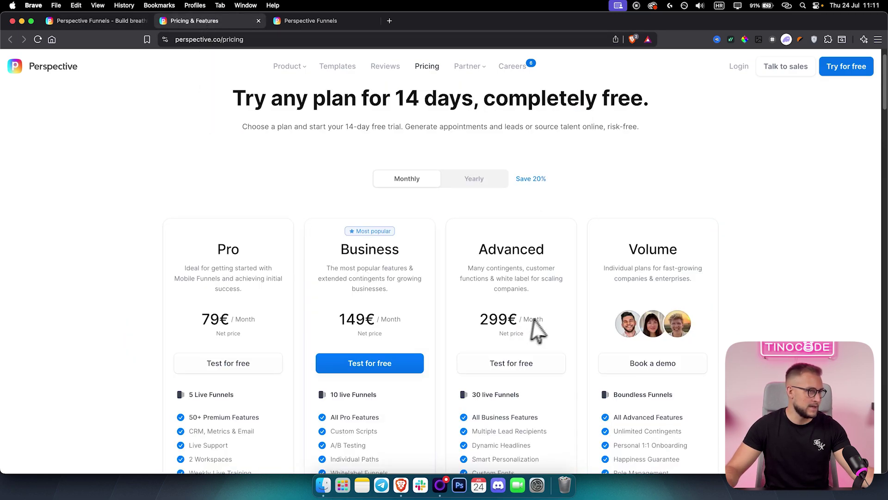
{"action": "scroll", "coordinate": [527, 328], "scroll_direction": "down", "scroll_amount": 3}
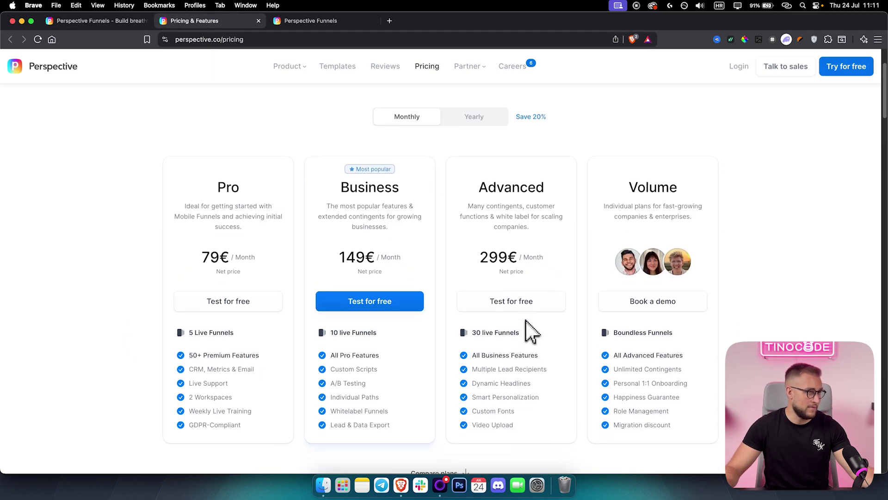
{"action": "left_click_drag", "start_coordinate": [203, 253], "coordinate": [252, 255]}
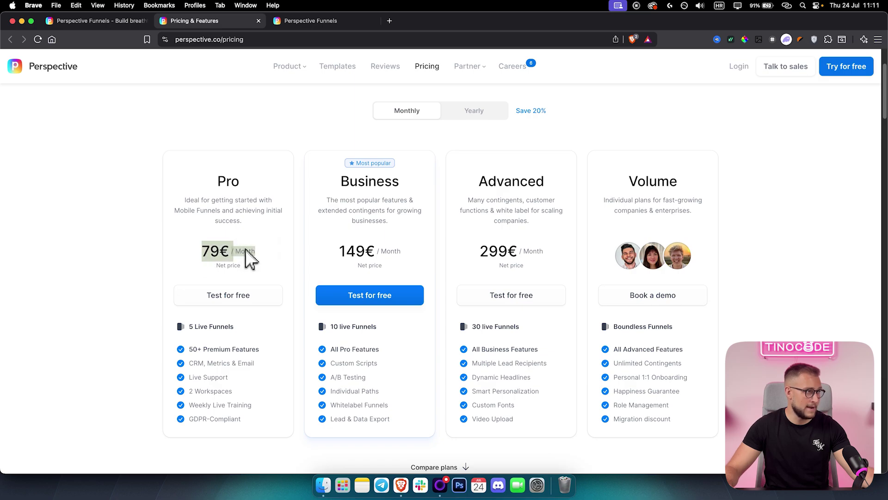
{"action": "left_click", "coordinate": [245, 249]}
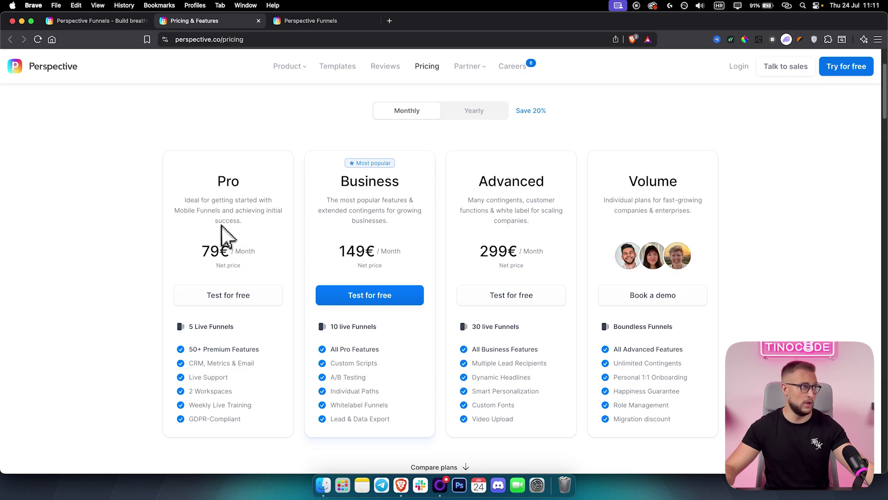
{"action": "left_click", "coordinate": [304, 25]}
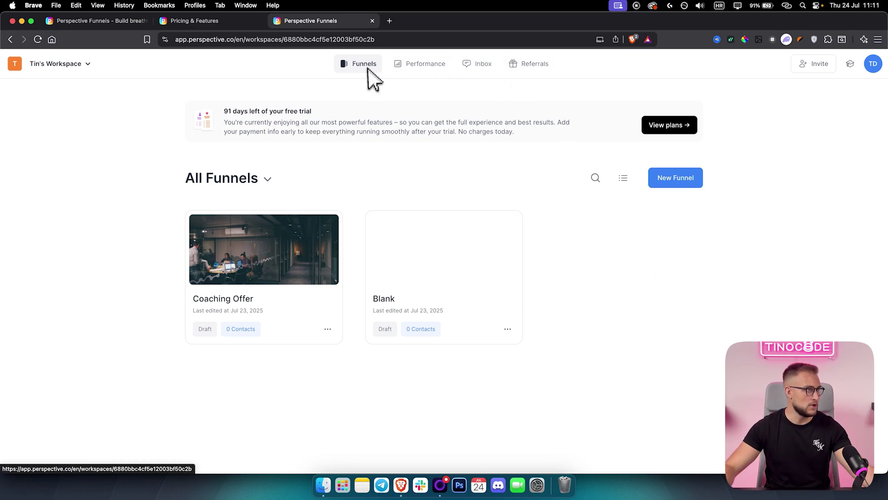
{"action": "left_click", "coordinate": [427, 66]}
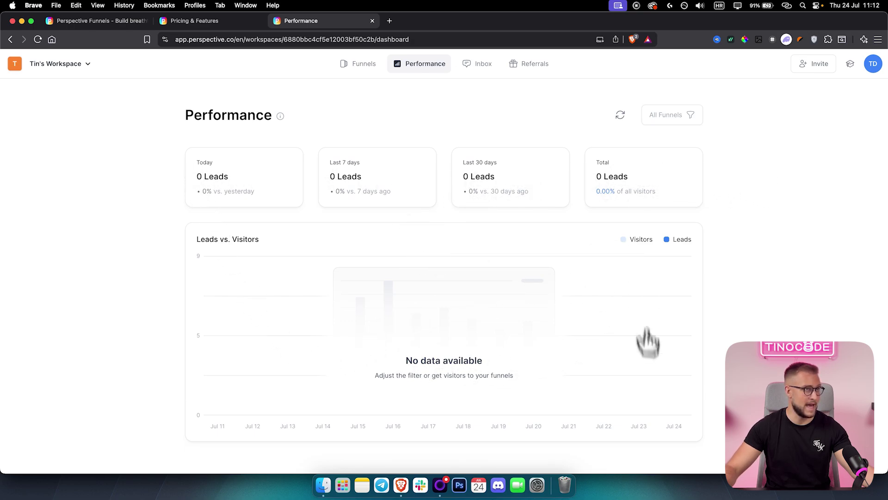
{"action": "left_click", "coordinate": [671, 118]}
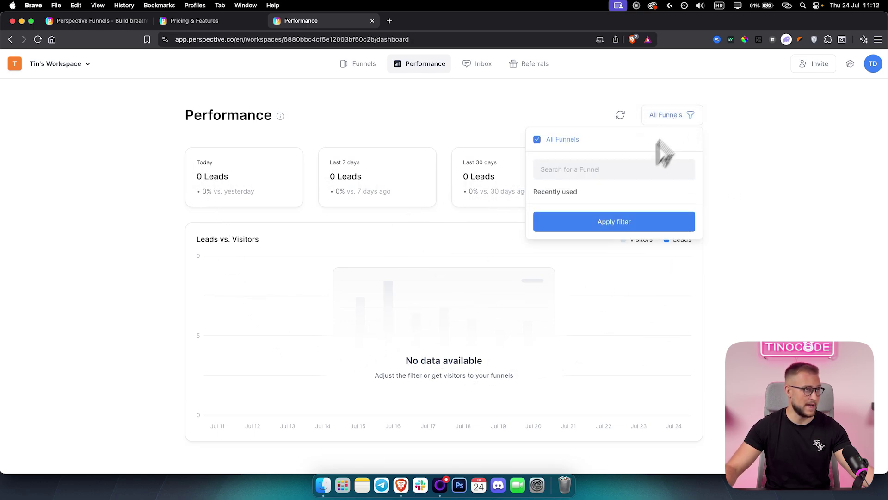
{"action": "left_click", "coordinate": [481, 66]}
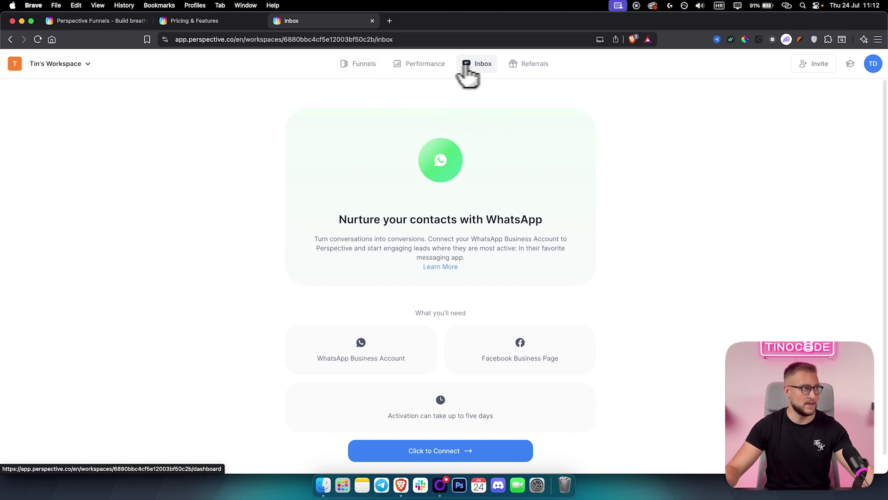
{"action": "left_click", "coordinate": [364, 69]}
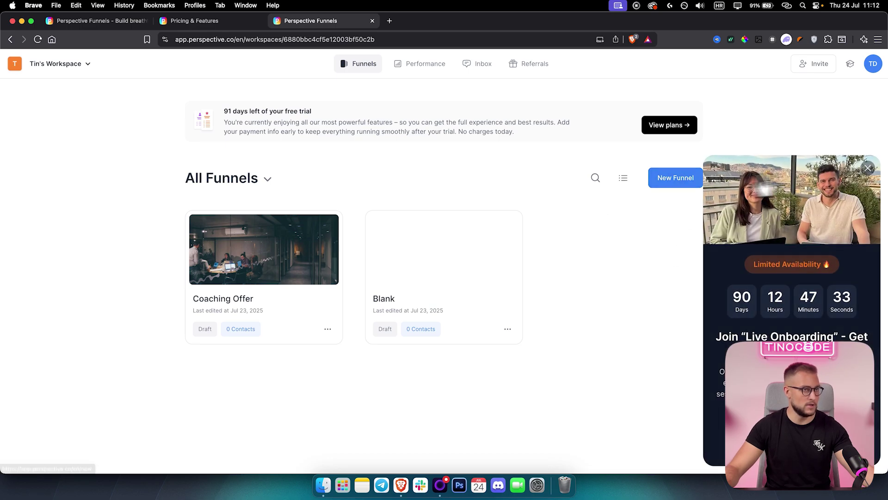
Step: Dismiss the Live Onboarding promo, start a new funnel and scroll through every template
{"action": "left_click", "coordinate": [868, 168]}
{"action": "left_click", "coordinate": [673, 181]}
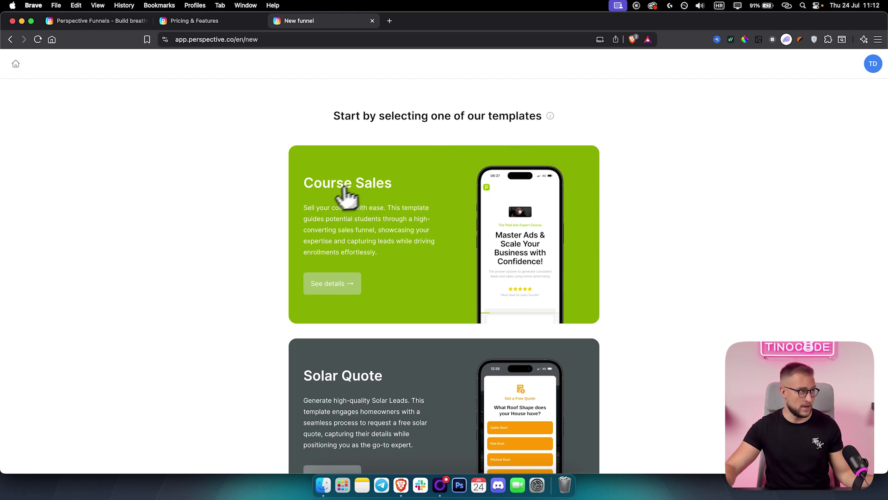
{"action": "scroll", "coordinate": [268, 287], "scroll_direction": "down", "scroll_amount": 5}
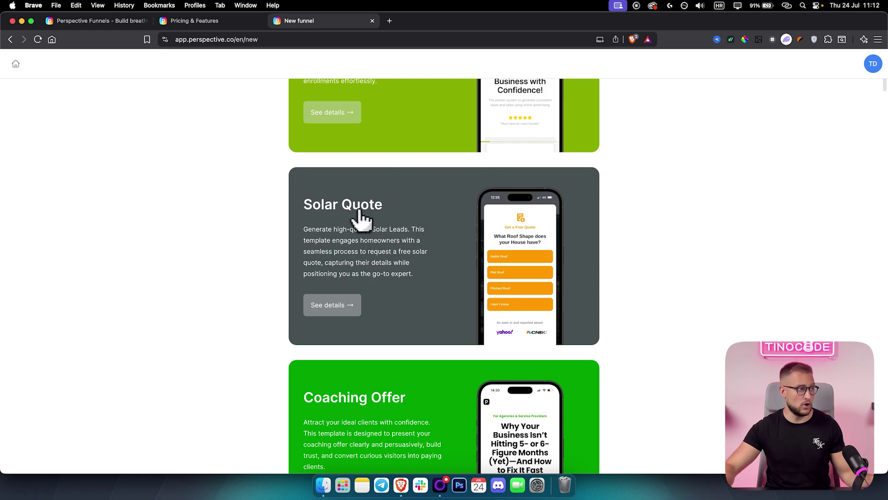
{"action": "scroll", "coordinate": [248, 315], "scroll_direction": "down", "scroll_amount": 6}
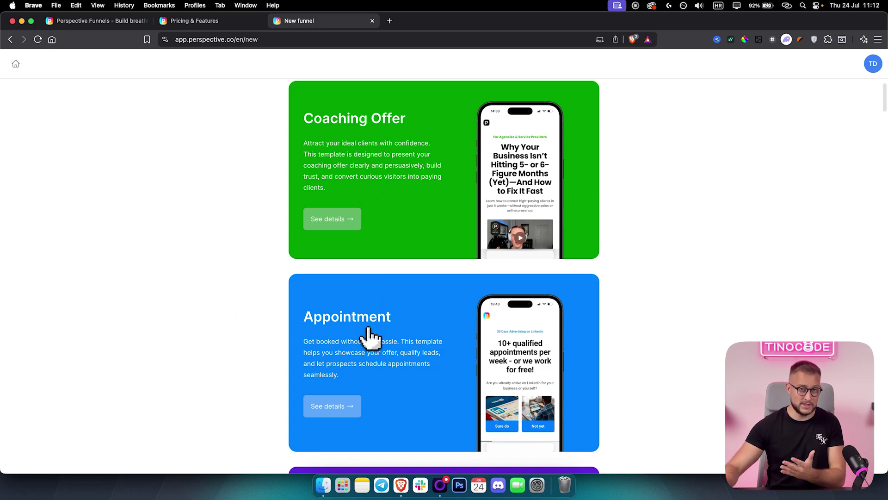
{"action": "scroll", "coordinate": [370, 337], "scroll_direction": "down", "scroll_amount": 2}
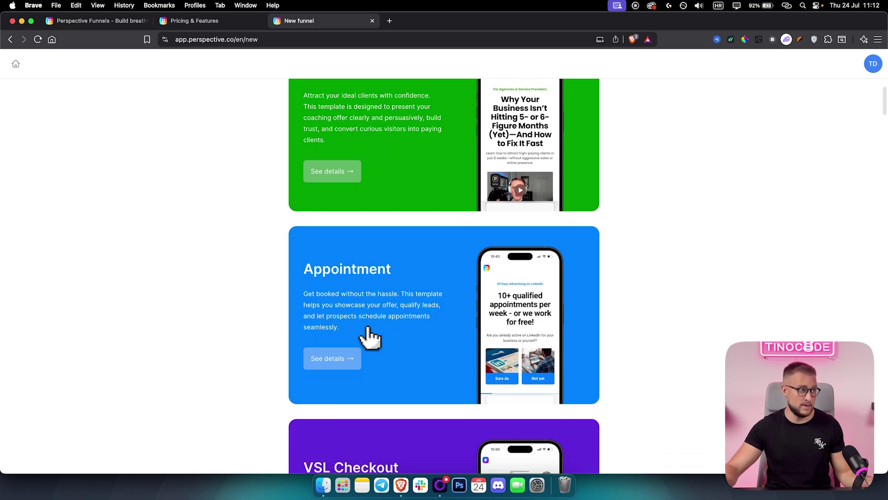
{"action": "scroll", "coordinate": [374, 301], "scroll_direction": "down", "scroll_amount": 8}
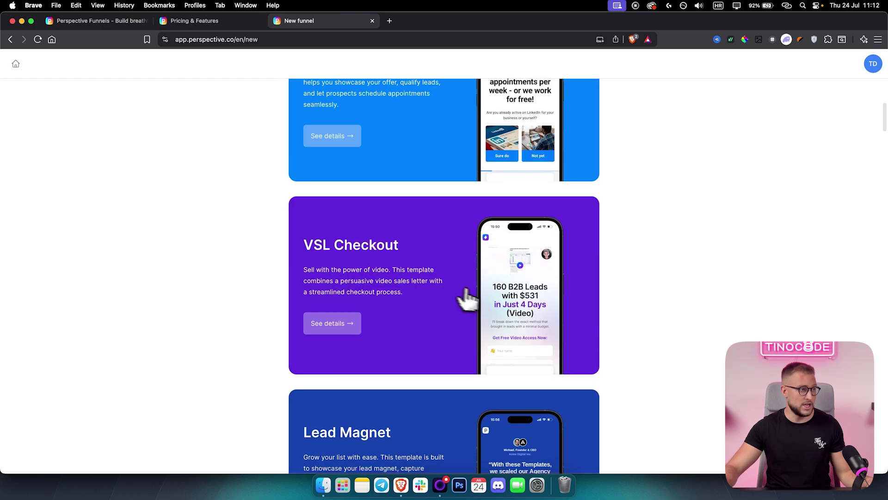
{"action": "scroll", "coordinate": [468, 298], "scroll_direction": "down", "scroll_amount": 5}
{"action": "scroll", "coordinate": [379, 332], "scroll_direction": "down", "scroll_amount": 5}
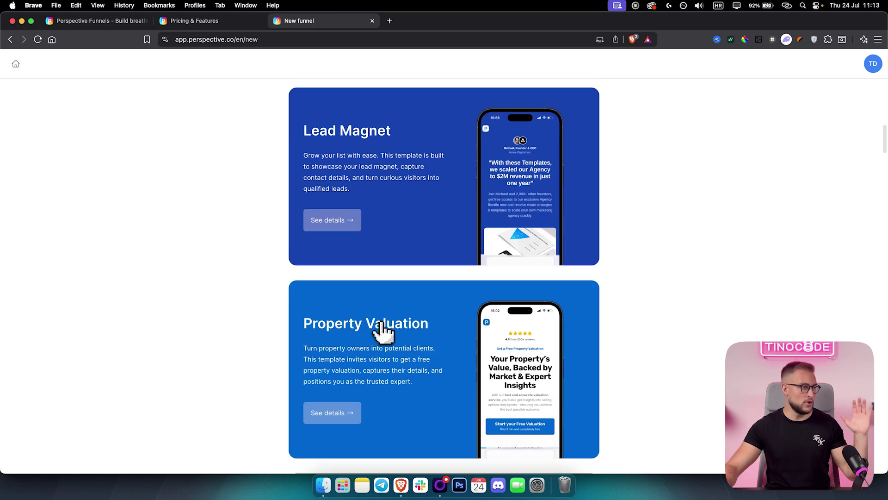
{"action": "scroll", "coordinate": [382, 332], "scroll_direction": "down", "scroll_amount": 6}
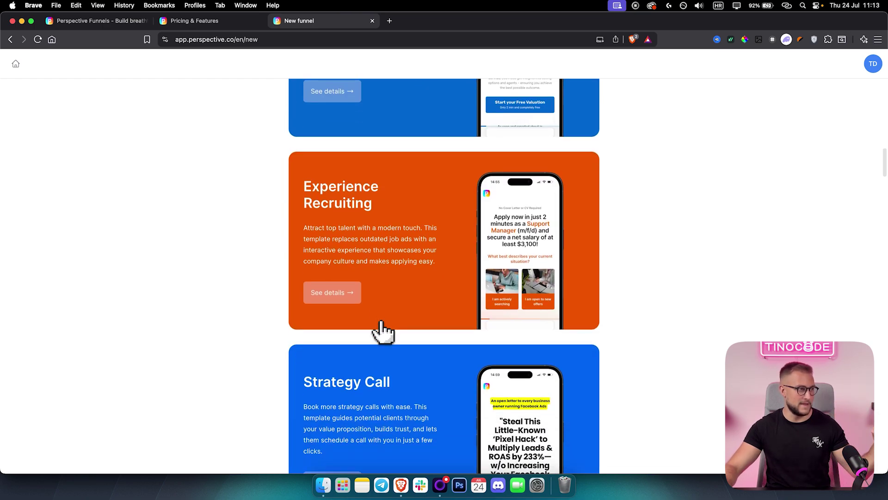
{"action": "scroll", "coordinate": [383, 332], "scroll_direction": "down", "scroll_amount": 5}
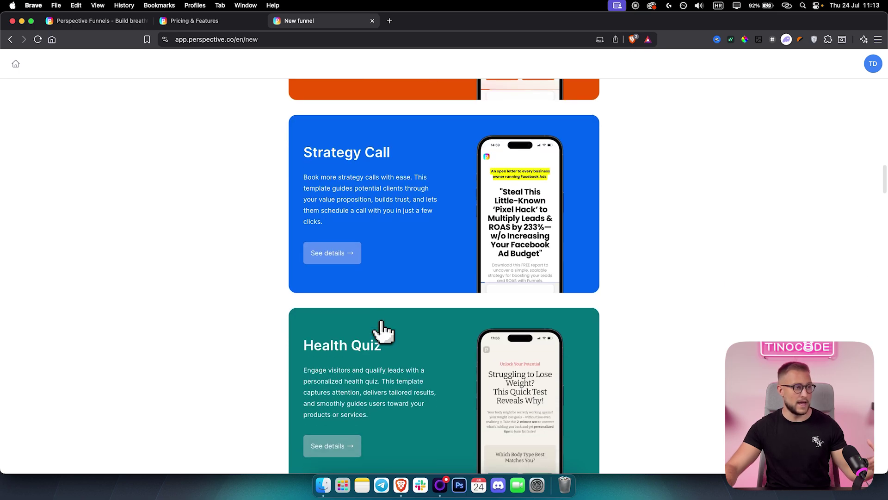
{"action": "scroll", "coordinate": [382, 331], "scroll_direction": "down", "scroll_amount": 6}
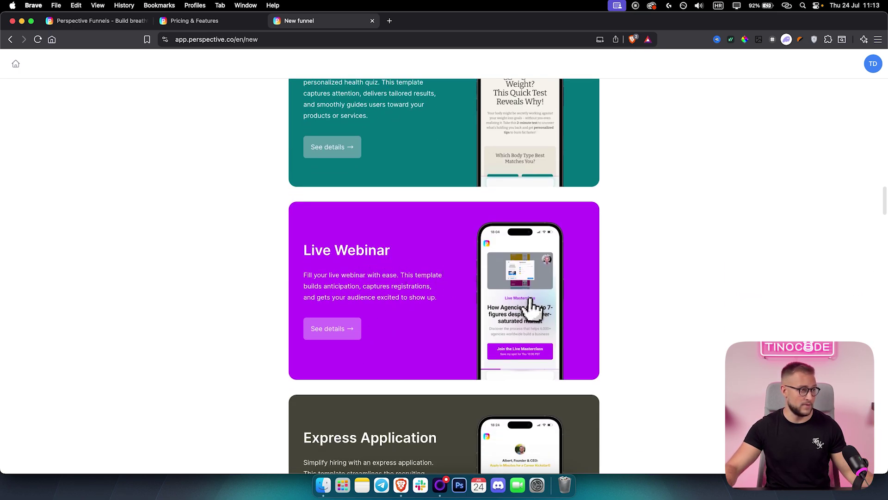
{"action": "scroll", "coordinate": [532, 307], "scroll_direction": "up", "scroll_amount": 20}
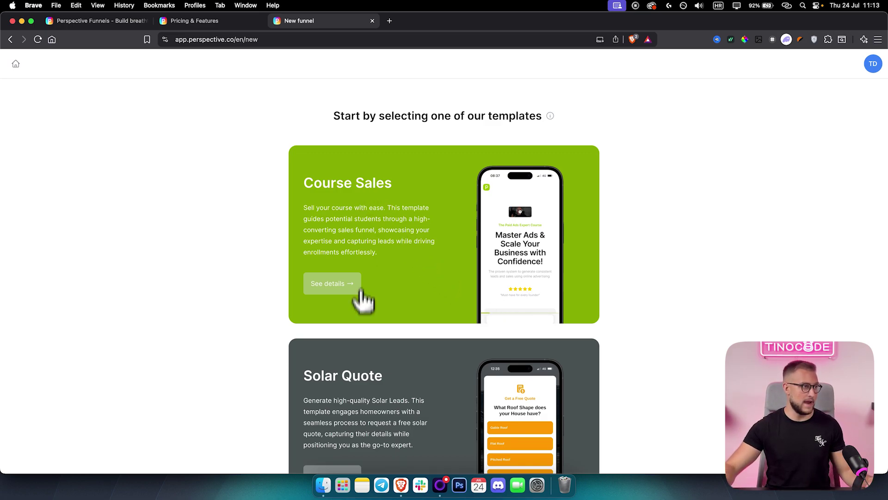
Step: Review the Course Sales template details: 9 pages, GDPR ready, responsive, 4 min to finish
{"action": "left_click", "coordinate": [330, 286]}
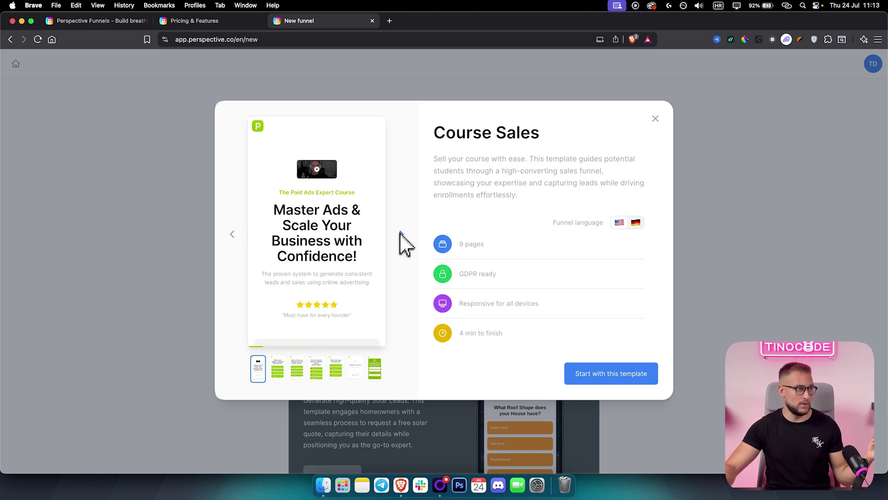
{"action": "left_click_drag", "start_coordinate": [431, 159], "coordinate": [575, 164]}
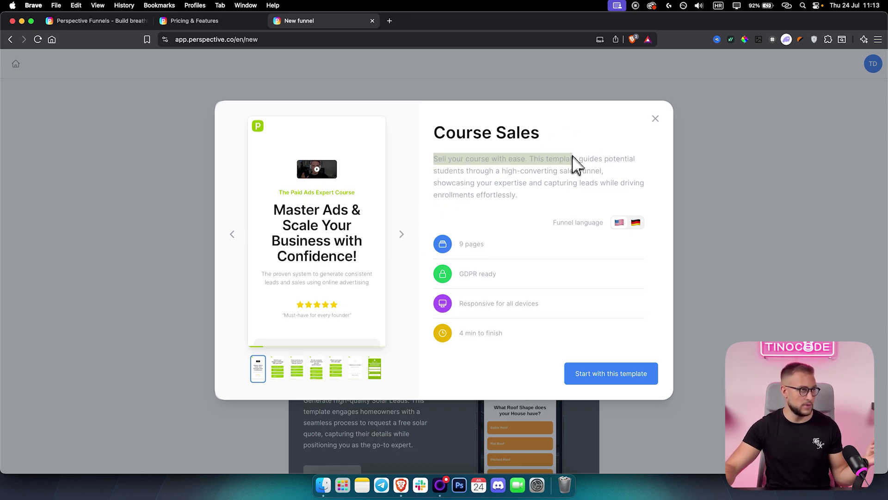
{"action": "left_click", "coordinate": [575, 165]}
{"action": "left_click_drag", "start_coordinate": [494, 245], "coordinate": [517, 246]}
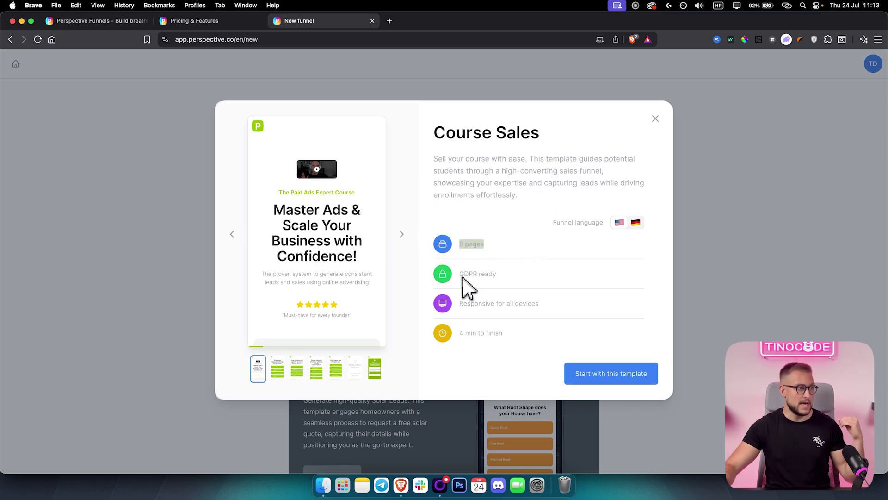
{"action": "left_click_drag", "start_coordinate": [462, 276], "coordinate": [491, 275]}
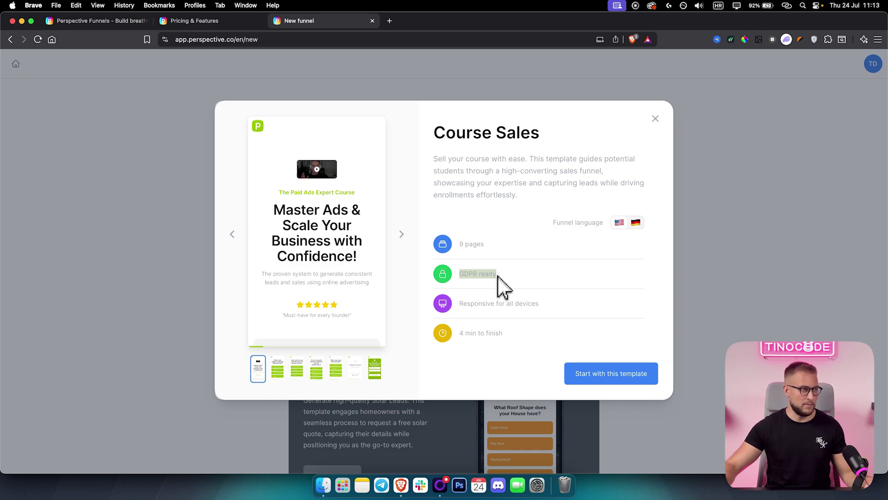
{"action": "left_click_drag", "start_coordinate": [459, 303], "coordinate": [578, 302]}
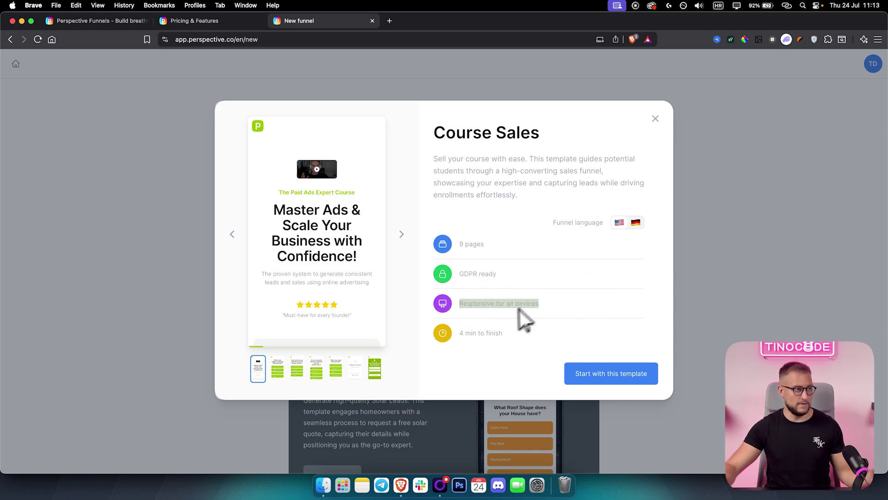
{"action": "left_click_drag", "start_coordinate": [461, 334], "coordinate": [518, 334]}
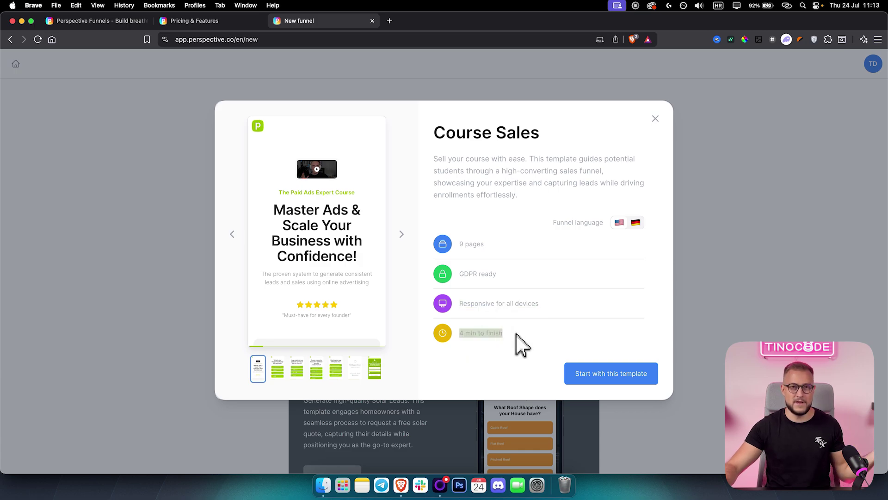
Step: Preview the template in German, switch back to English and create the funnel from it
{"action": "left_click", "coordinate": [634, 224]}
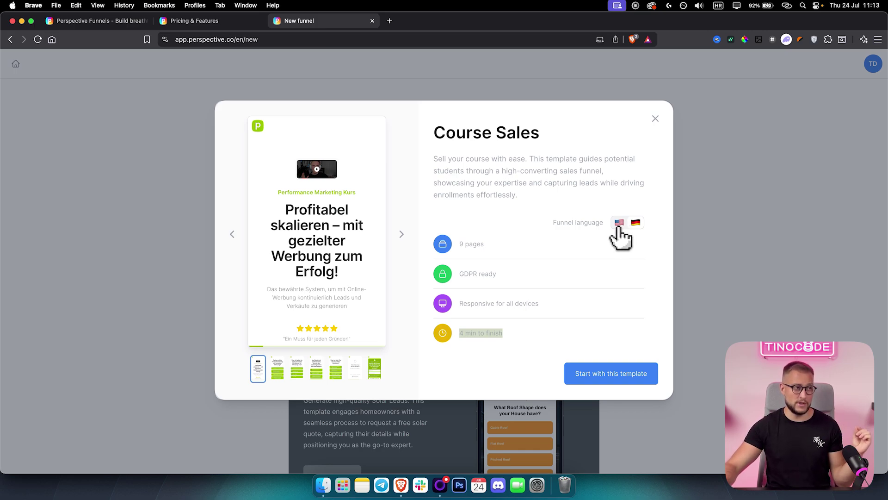
{"action": "left_click", "coordinate": [618, 227]}
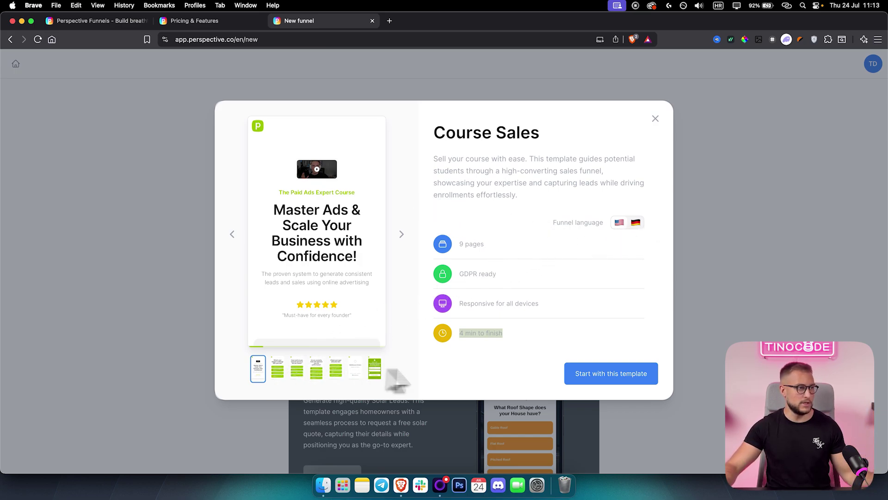
{"action": "left_click", "coordinate": [618, 376]}
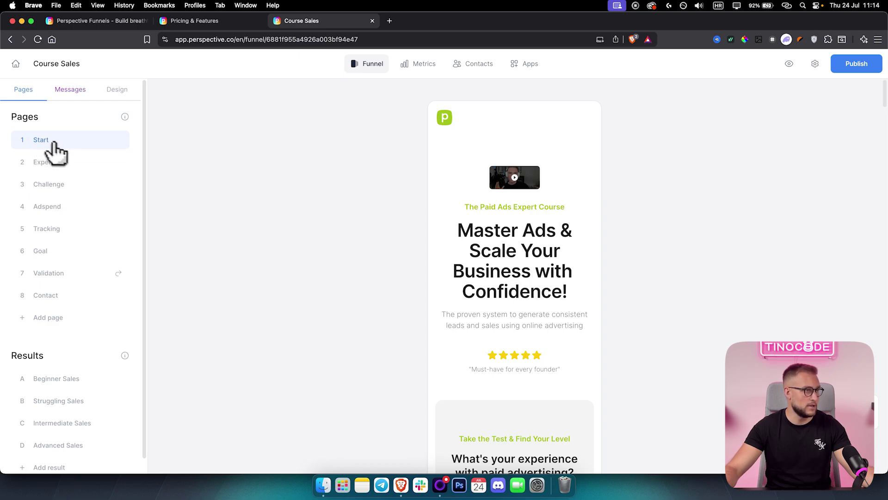
Step: Check the Start page options, then open the 'Master Ads & Scale Your Business with Confidence!' headline for editing
{"action": "left_click", "coordinate": [118, 139]}
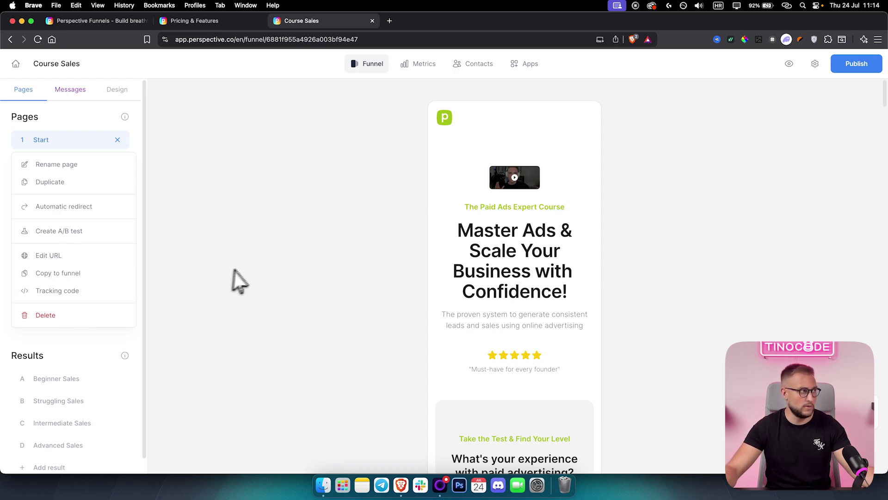
{"action": "left_click", "coordinate": [249, 278]}
{"action": "left_click", "coordinate": [519, 249]}
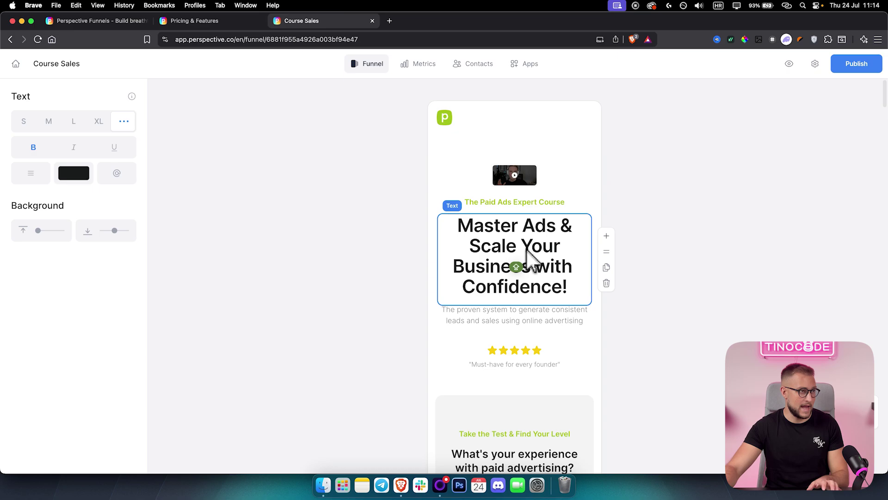
Step: Replace the headline's opening words with 'Scale Your', fixing the capitalisation
{"action": "left_click_drag", "start_coordinate": [564, 252], "coordinate": [467, 241]}
{"action": "type", "text": "Scale yoUR"}
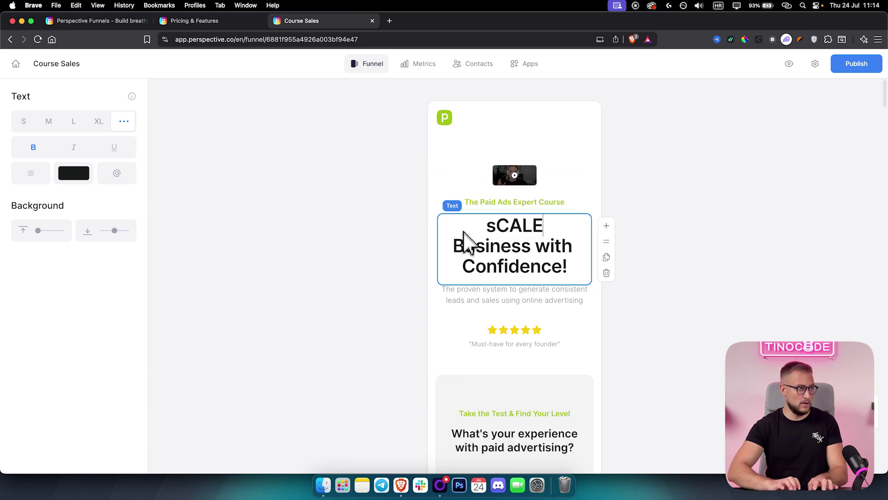
{"action": "key", "text": "BackSpace"}
{"action": "key", "text": "BackSpace"}
{"action": "key", "text": "BackSpace"}
{"action": "type", "text": "Your"}
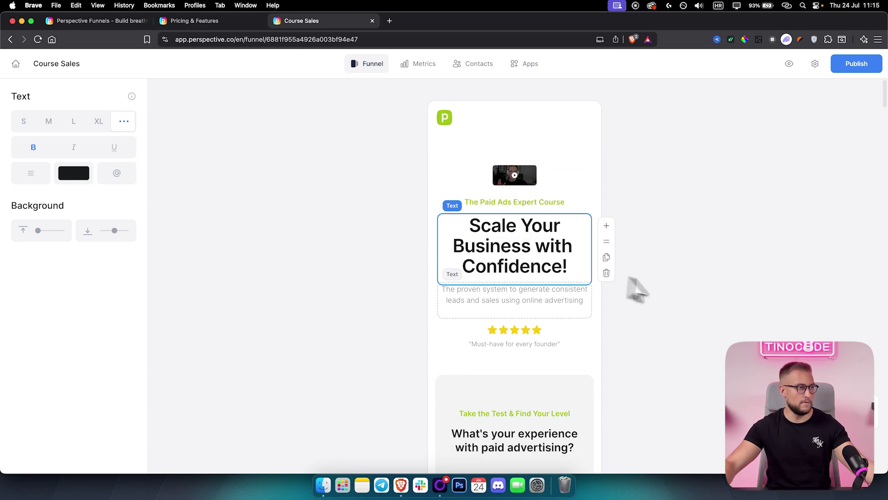
{"action": "left_click", "coordinate": [683, 299]}
{"action": "left_click", "coordinate": [527, 187]}
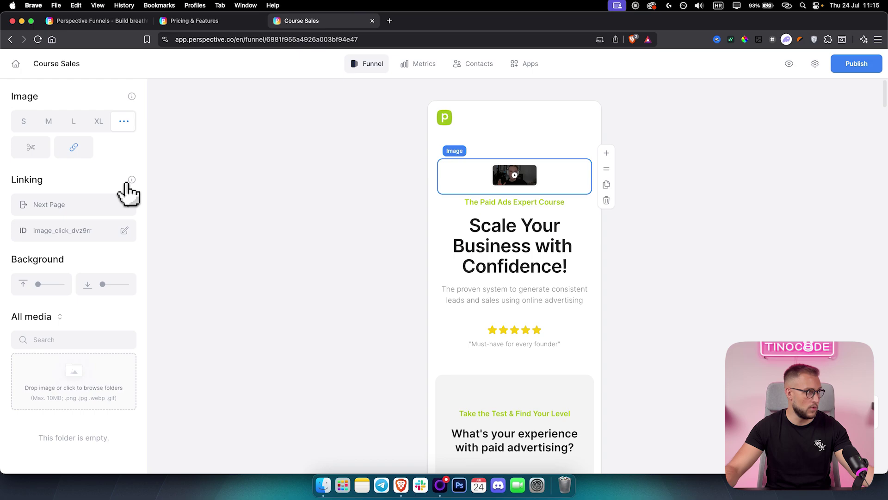
Step: Replace the video image with the dark wave photo from Unsplash
{"action": "left_click", "coordinate": [88, 390]}
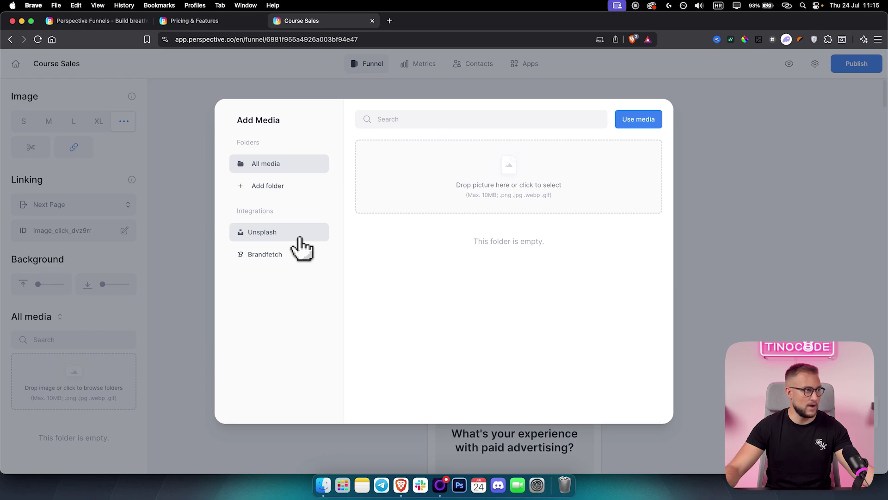
{"action": "left_click", "coordinate": [258, 235]}
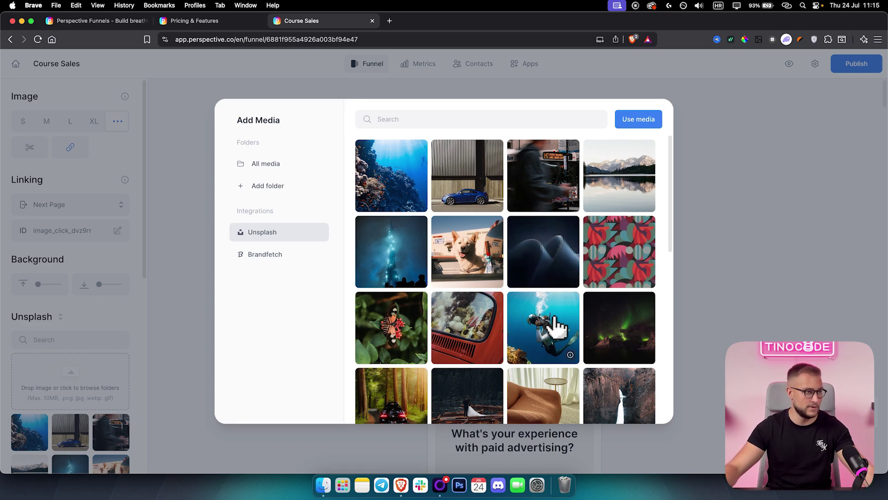
{"action": "left_click", "coordinate": [541, 247]}
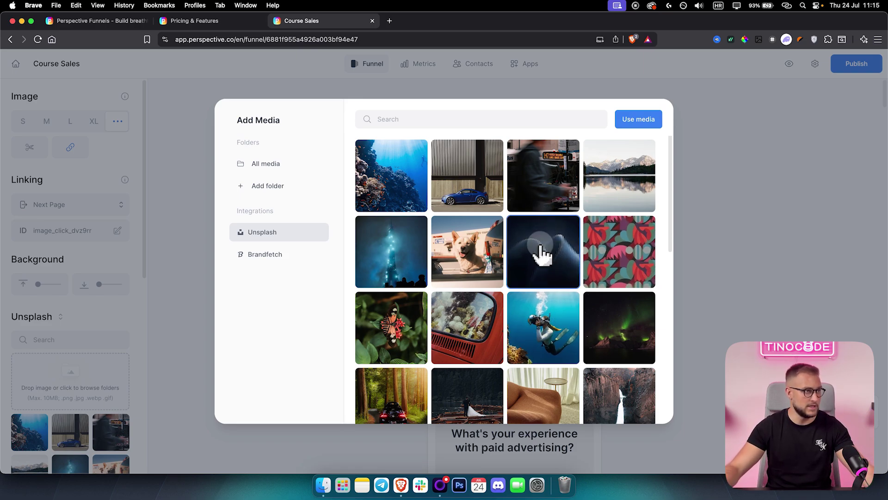
{"action": "left_click", "coordinate": [659, 121]}
{"action": "left_click", "coordinate": [666, 298]}
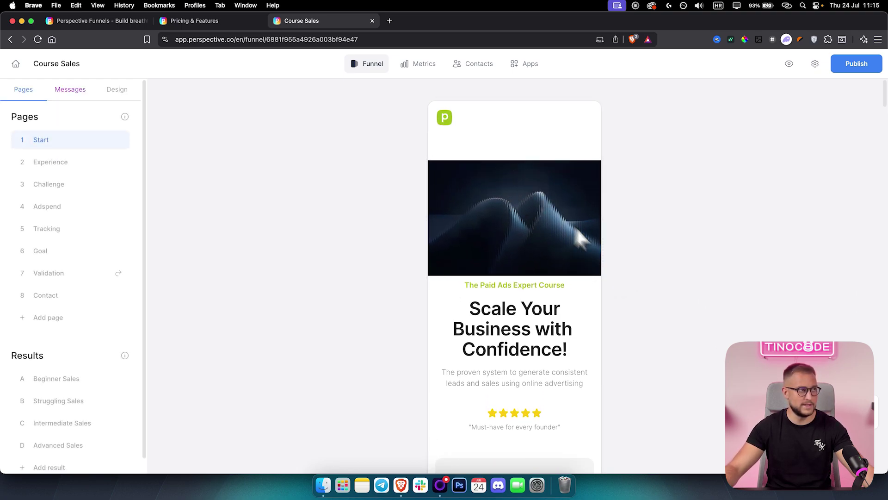
Step: Centre the logo in the header and scroll down the page
{"action": "left_click", "coordinate": [509, 127]}
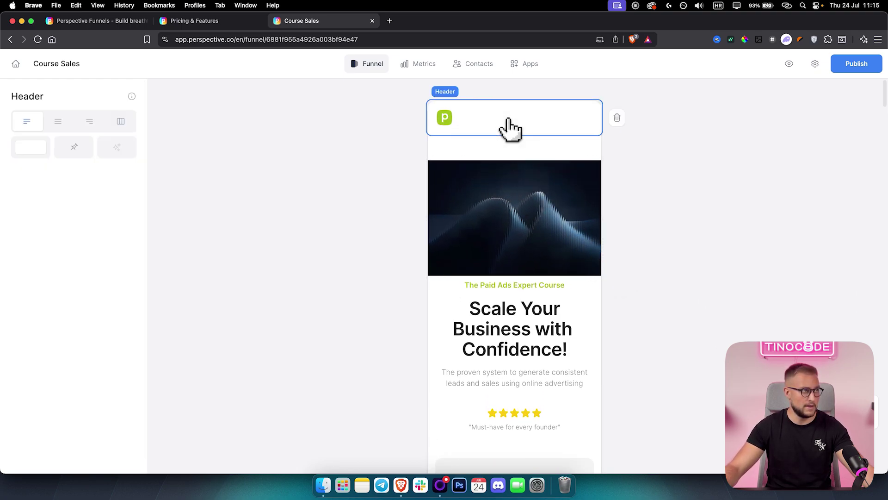
{"action": "left_click", "coordinate": [58, 122]}
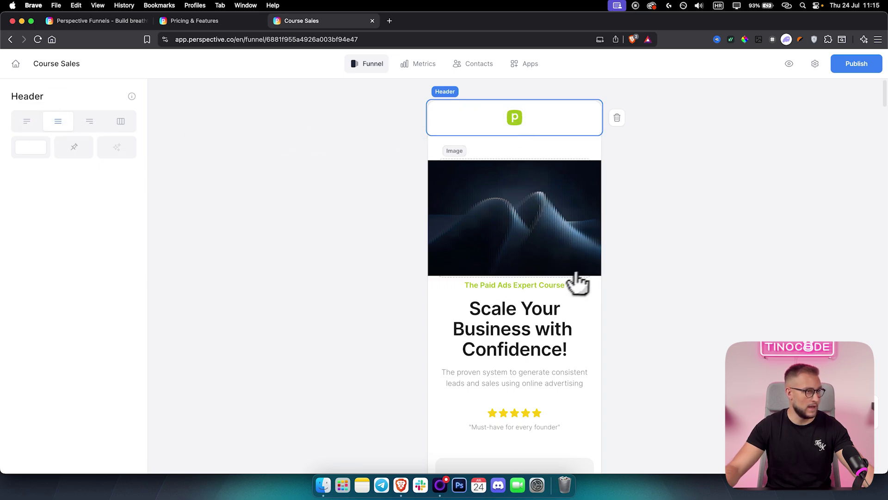
{"action": "scroll", "coordinate": [555, 285], "scroll_direction": "down", "scroll_amount": 2}
{"action": "scroll", "coordinate": [554, 278], "scroll_direction": "down", "scroll_amount": 5}
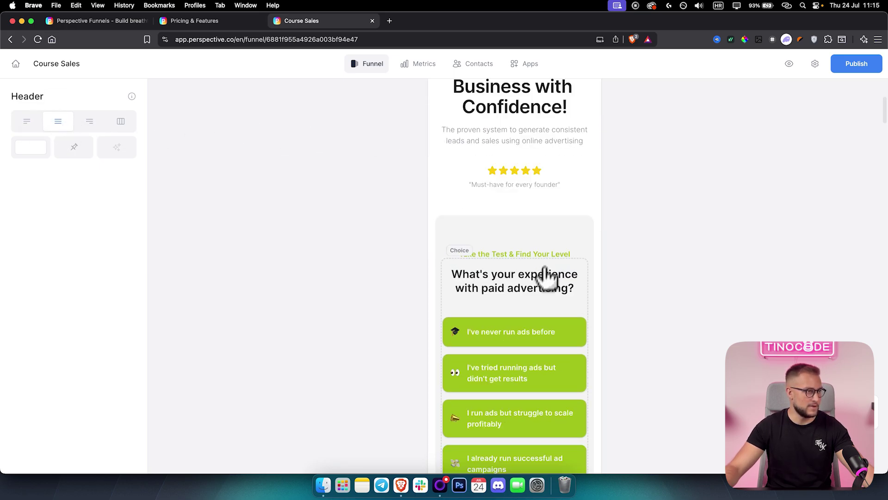
{"action": "scroll", "coordinate": [532, 305], "scroll_direction": "down", "scroll_amount": 2}
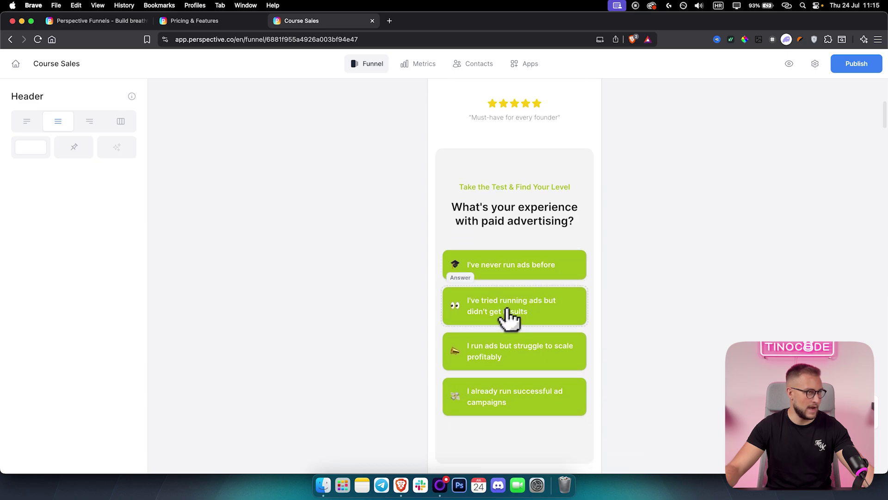
Step: Give the "I've never run ads before" answer a solid magenta background instead of green
{"action": "left_click", "coordinate": [513, 268]}
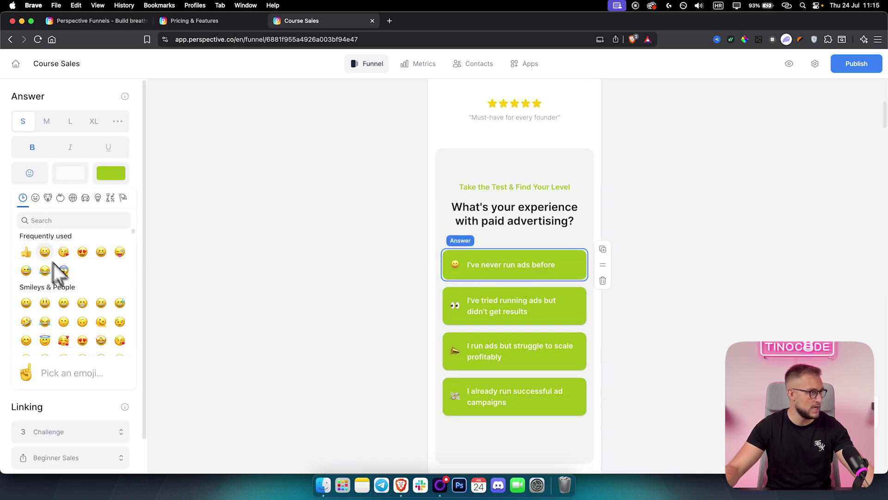
{"action": "left_click", "coordinate": [111, 173]}
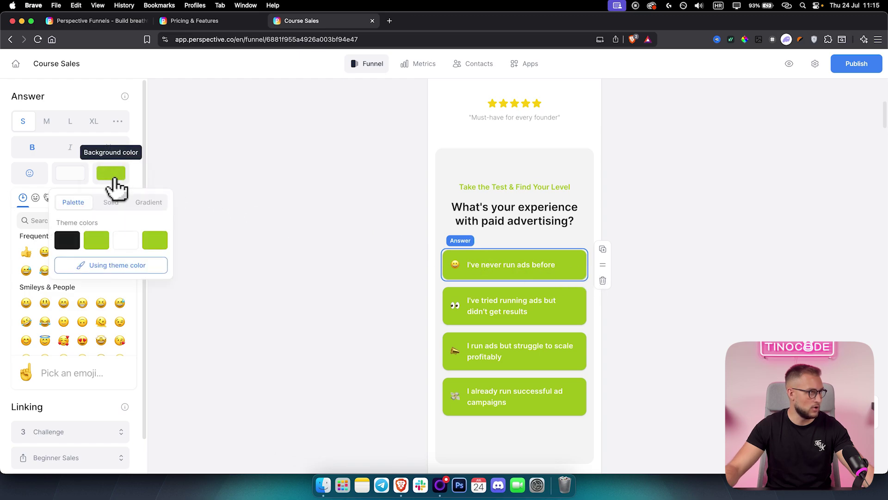
{"action": "left_click", "coordinate": [111, 203]}
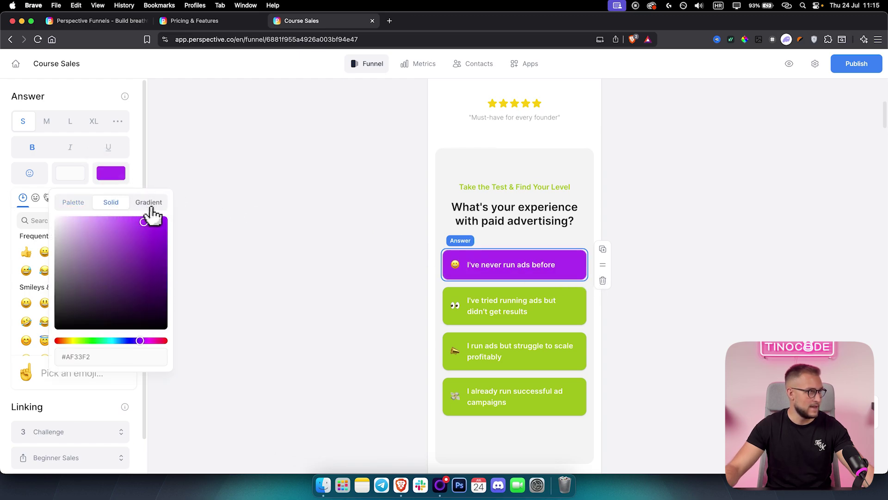
{"action": "left_click", "coordinate": [149, 202]}
{"action": "left_click", "coordinate": [111, 202]}
{"action": "left_click", "coordinate": [147, 257]}
{"action": "left_click", "coordinate": [125, 287]}
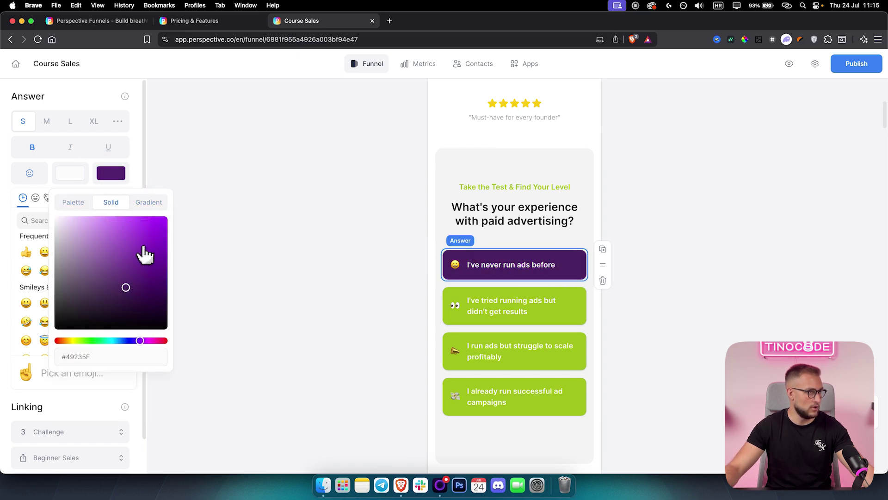
{"action": "left_click", "coordinate": [145, 237]}
{"action": "left_click", "coordinate": [108, 340]}
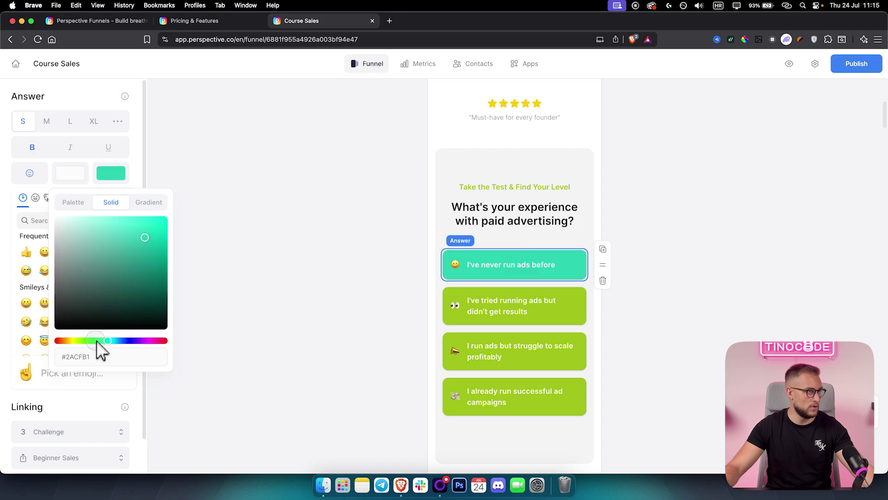
{"action": "left_click", "coordinate": [156, 340]}
{"action": "left_click", "coordinate": [624, 191]}
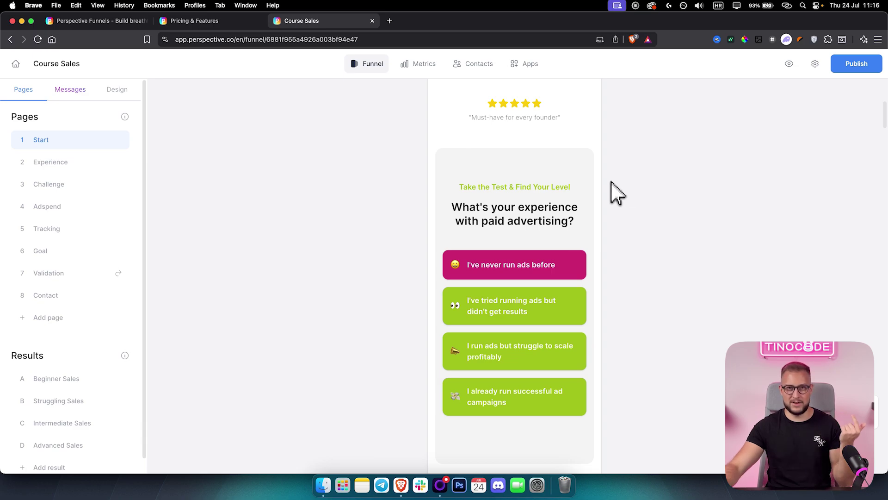
Step: Scroll down to the Unlock Growth heading, then go to the funnel's Apps integrations page
{"action": "scroll", "coordinate": [634, 212], "scroll_direction": "down", "scroll_amount": 10}
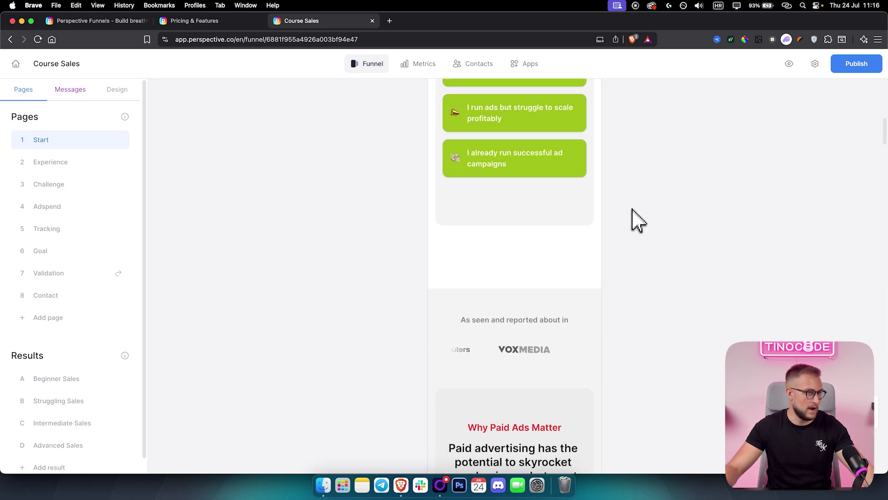
{"action": "scroll", "coordinate": [637, 222], "scroll_direction": "down", "scroll_amount": 1}
{"action": "scroll", "coordinate": [636, 219], "scroll_direction": "up", "scroll_amount": 1}
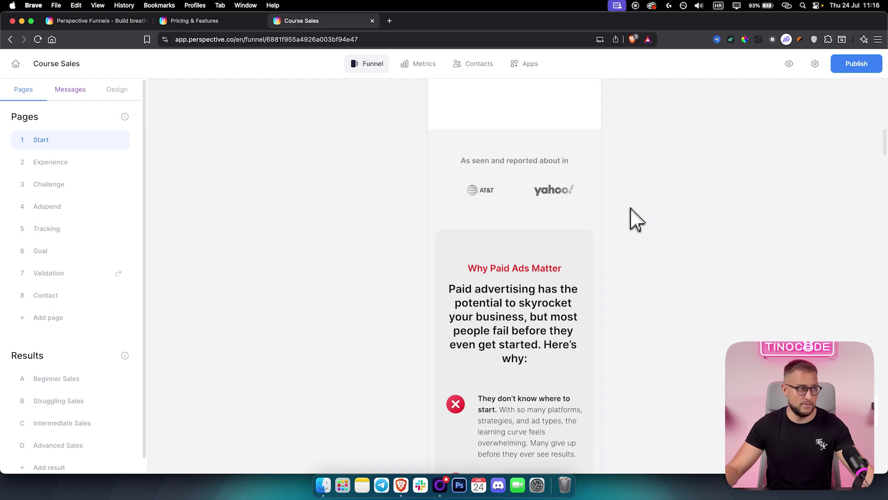
{"action": "scroll", "coordinate": [561, 234], "scroll_direction": "down", "scroll_amount": 15}
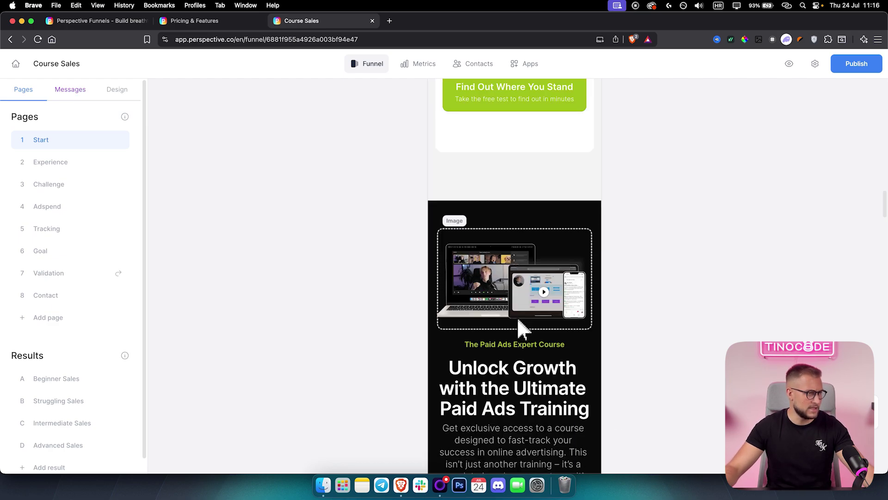
{"action": "scroll", "coordinate": [522, 328], "scroll_direction": "down", "scroll_amount": 2}
{"action": "left_click", "coordinate": [513, 295]}
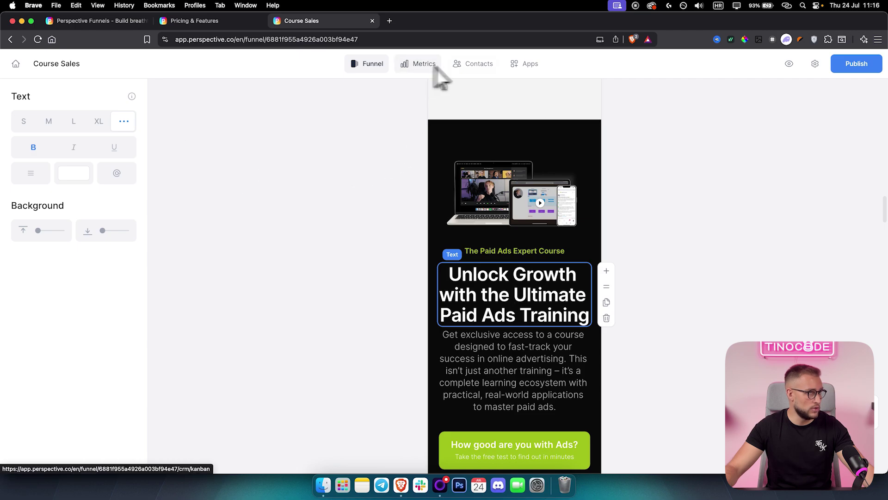
{"action": "left_click", "coordinate": [524, 67]}
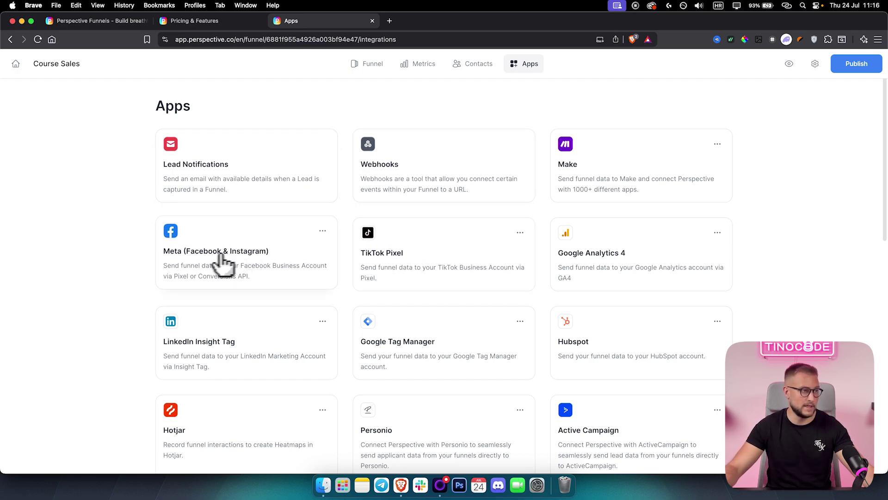
{"action": "scroll", "coordinate": [479, 277], "scroll_direction": "down", "scroll_amount": 3}
{"action": "scroll", "coordinate": [478, 277], "scroll_direction": "down", "scroll_amount": 2}
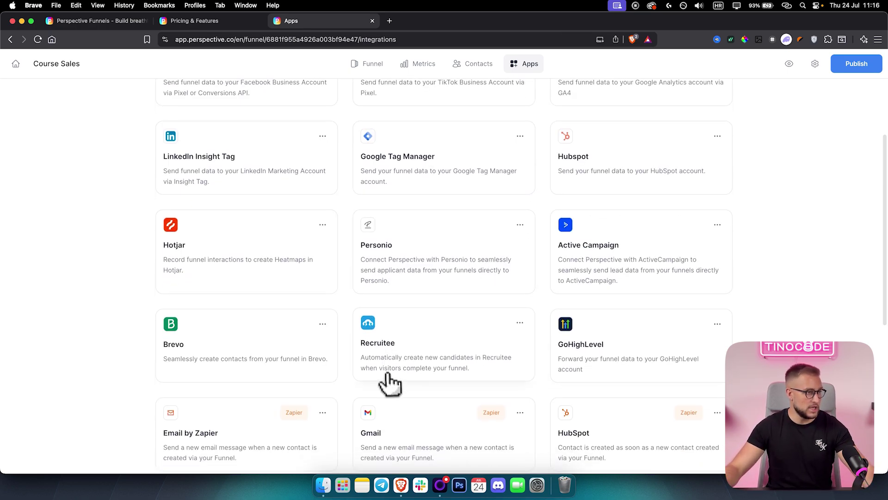
{"action": "scroll", "coordinate": [407, 403], "scroll_direction": "down", "scroll_amount": 1}
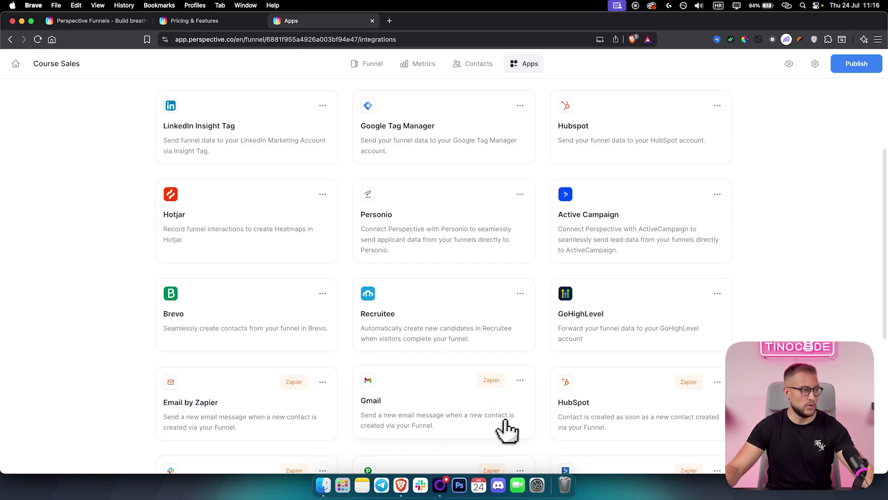
{"action": "scroll", "coordinate": [421, 437], "scroll_direction": "down", "scroll_amount": 5}
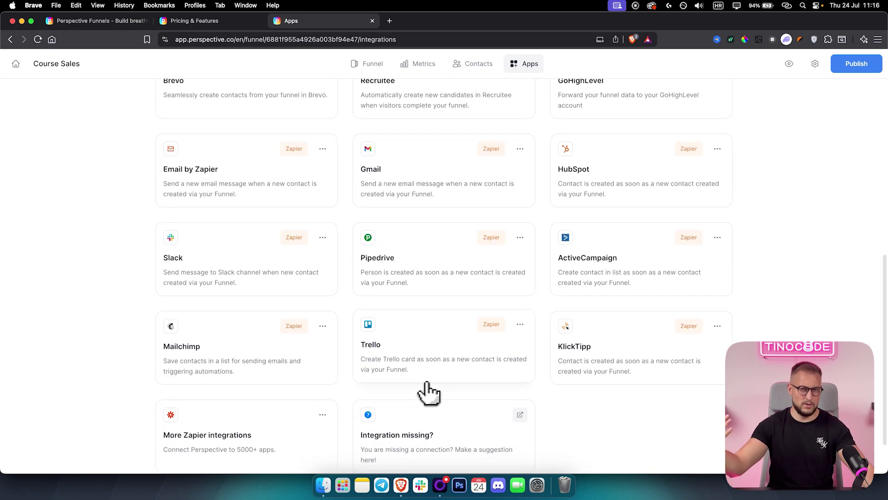
{"action": "scroll", "coordinate": [476, 347], "scroll_direction": "up", "scroll_amount": 15}
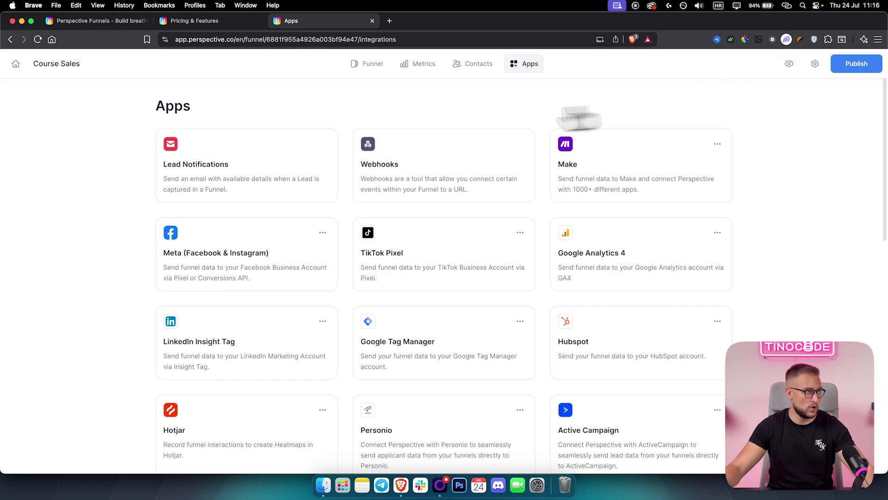
Step: In Funnel settings, look at the favicon options, trying the calendar icon and cancelling a custom upload
{"action": "left_click", "coordinate": [814, 64]}
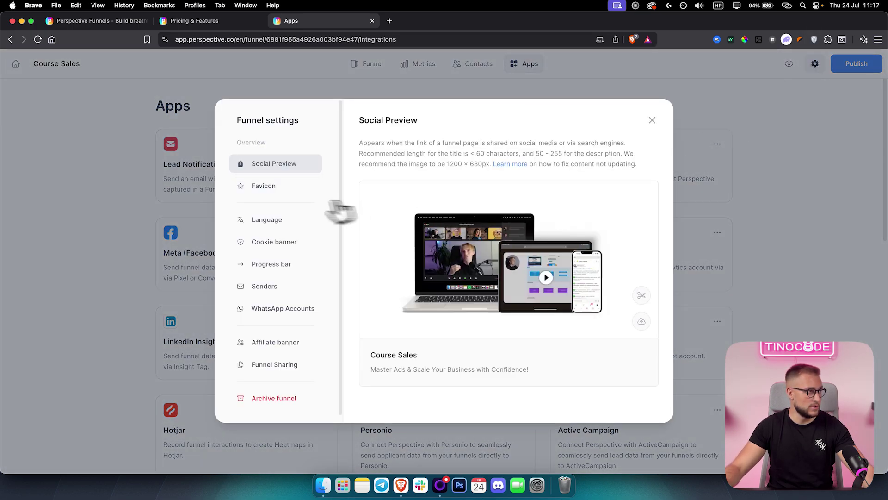
{"action": "left_click", "coordinate": [265, 190]}
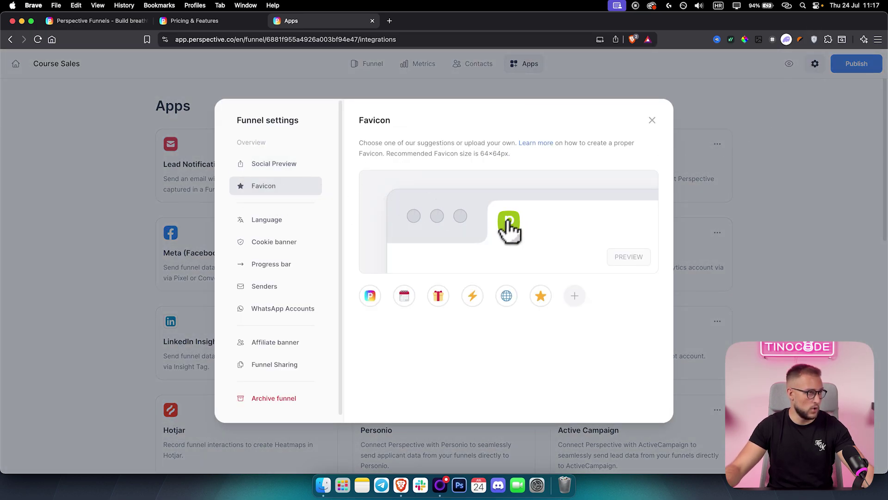
{"action": "left_click", "coordinate": [404, 298]}
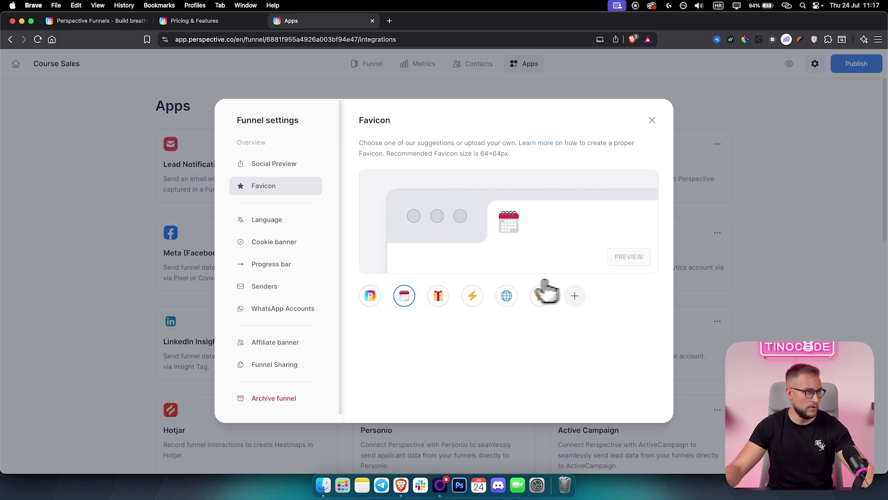
{"action": "left_click", "coordinate": [574, 295]}
{"action": "left_click", "coordinate": [716, 435]}
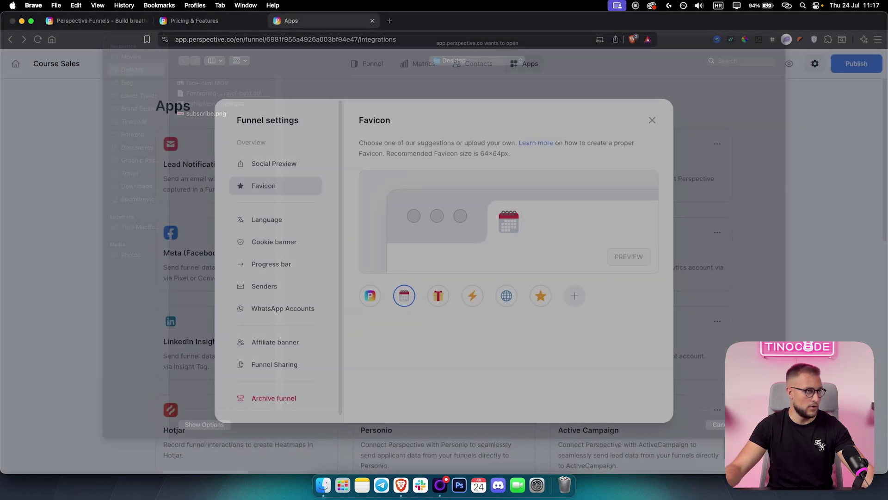
Step: Look over the funnel's language, cookie banner and progress bar settings
{"action": "left_click", "coordinate": [283, 221]}
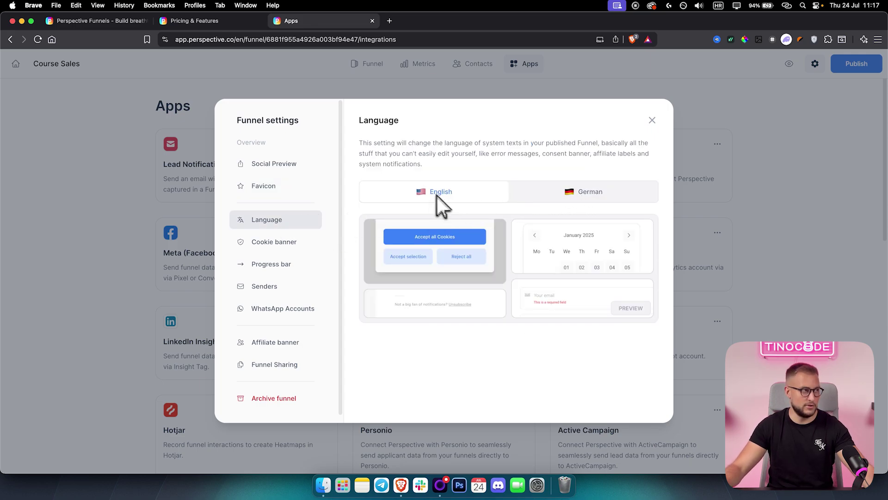
{"action": "left_click", "coordinate": [281, 244]}
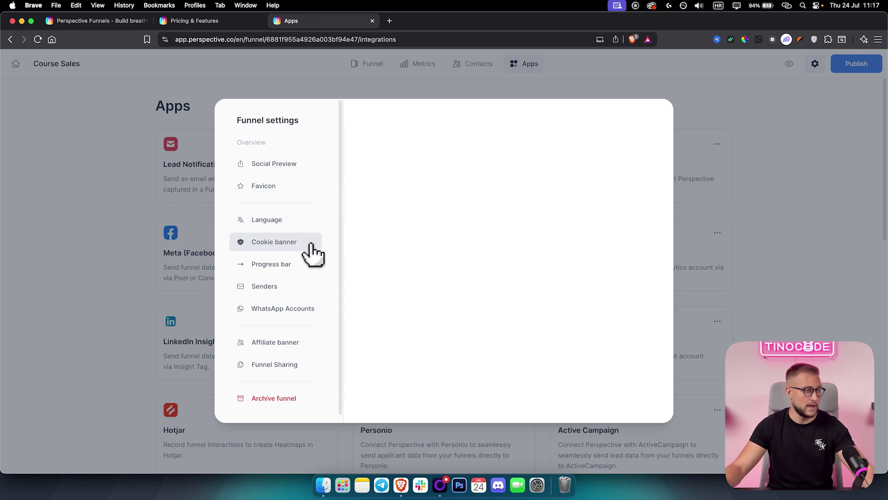
{"action": "left_click", "coordinate": [294, 264]}
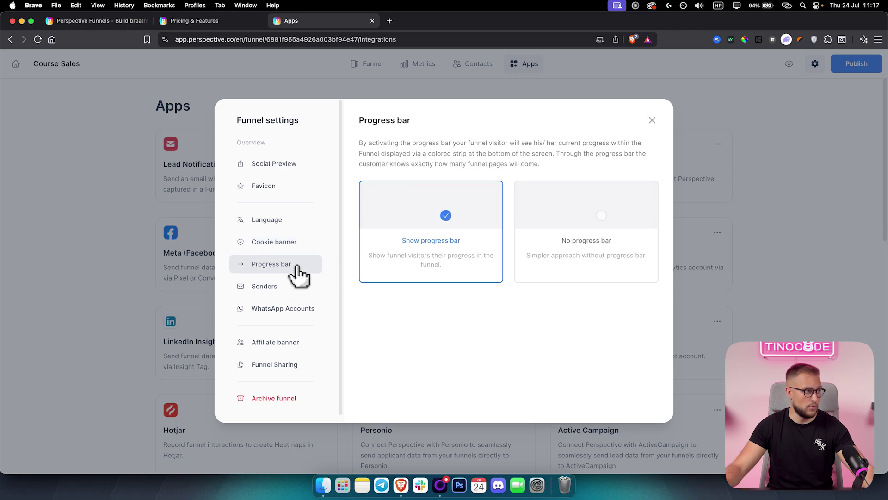
{"action": "left_click", "coordinate": [272, 249]}
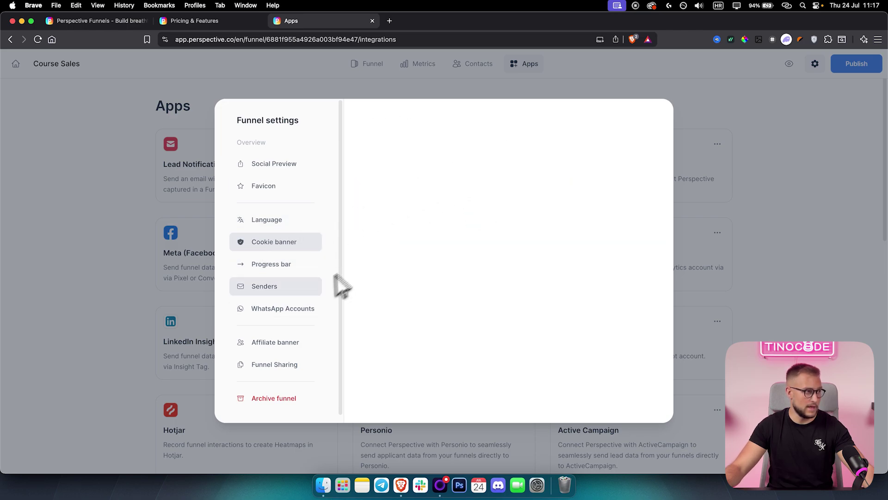
{"action": "left_click", "coordinate": [284, 268]}
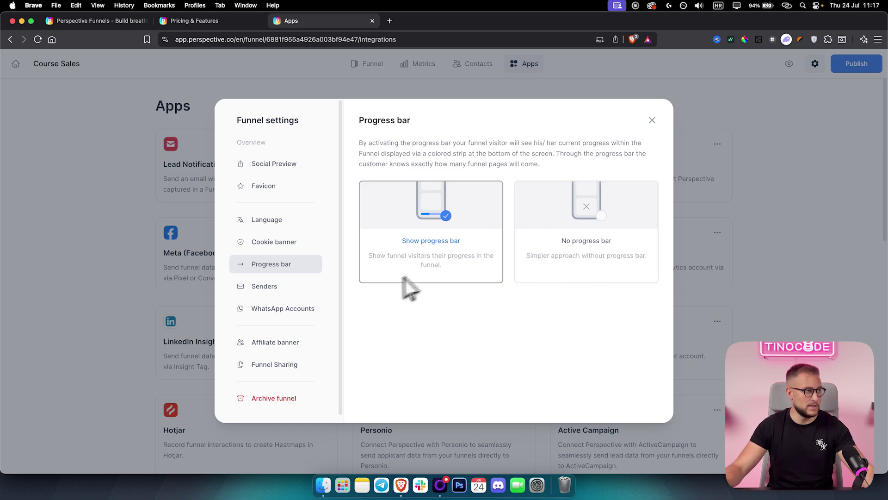
Step: Check the email sender, WhatsApp account and funnel sharing settings, then close Funnel settings
{"action": "left_click", "coordinate": [287, 285]}
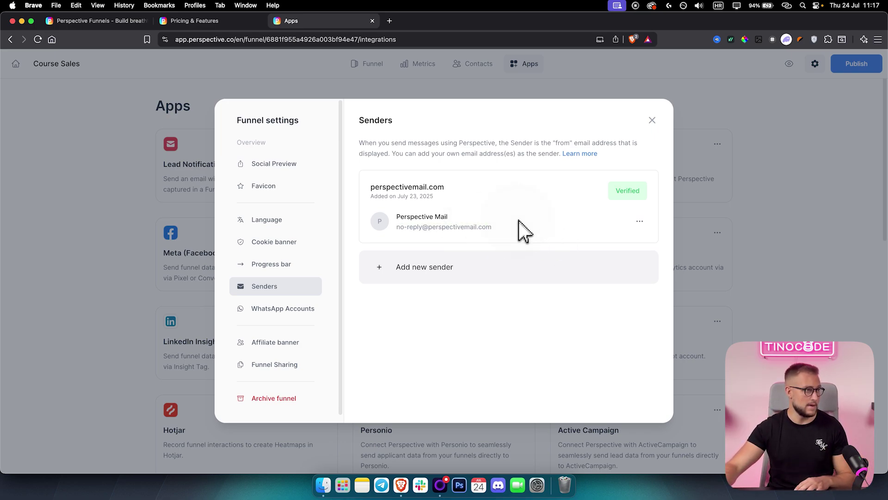
{"action": "left_click", "coordinate": [639, 222]}
{"action": "left_click", "coordinate": [577, 218]}
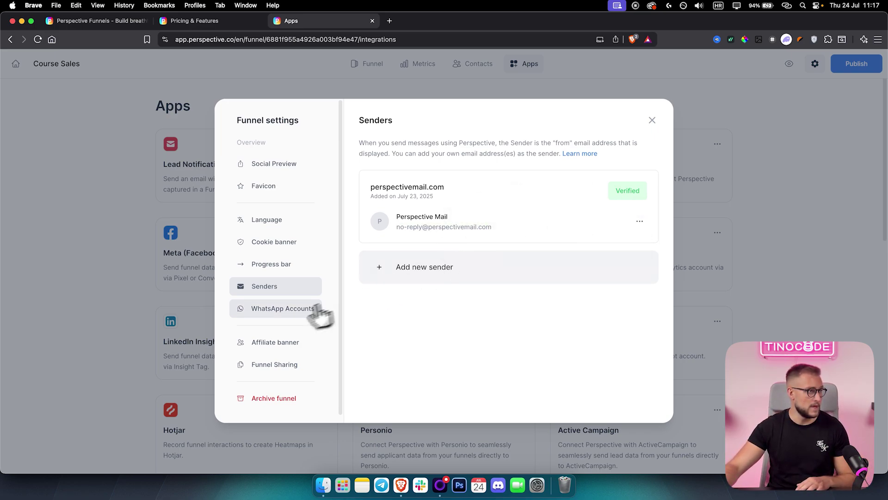
{"action": "left_click", "coordinate": [284, 311]}
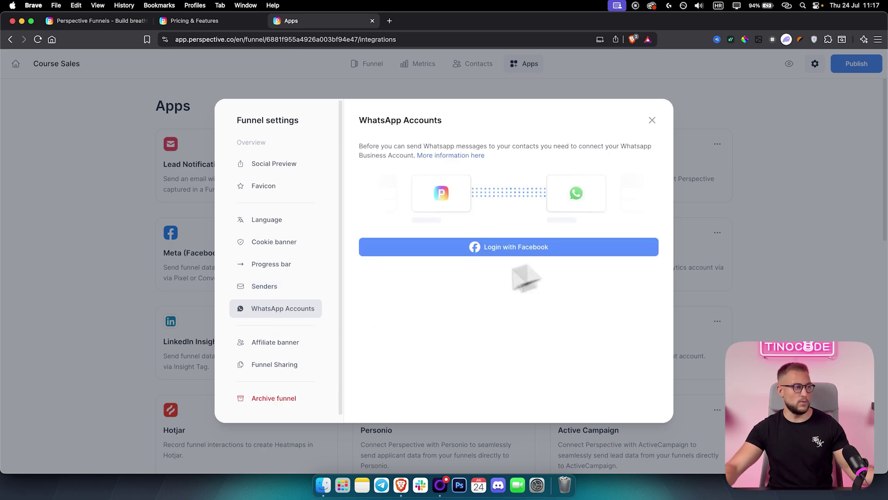
{"action": "left_click", "coordinate": [274, 365]}
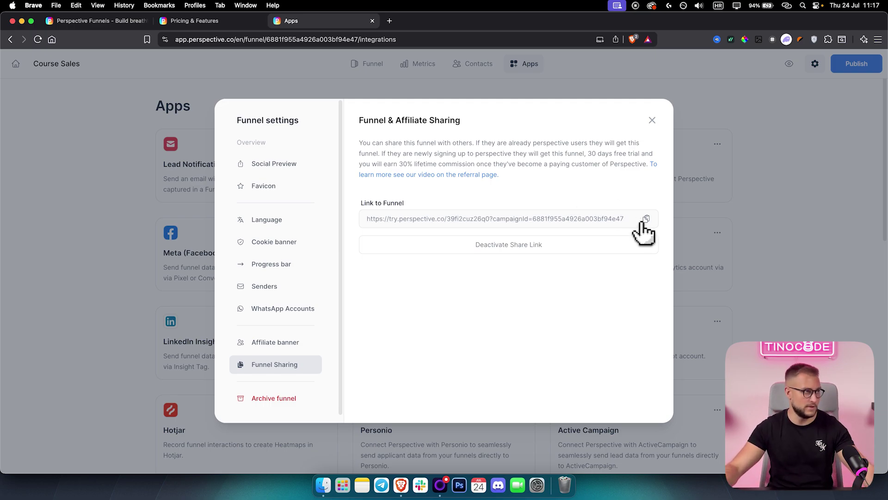
{"action": "left_click", "coordinate": [652, 121]}
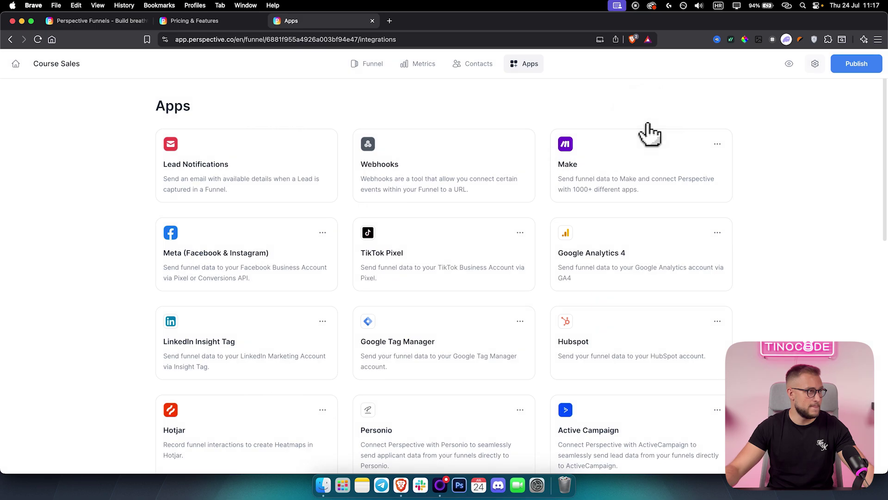
Step: View the Course Sales funnel's 0 contacts and its metrics, then return to the page editor
{"action": "left_click", "coordinate": [477, 68]}
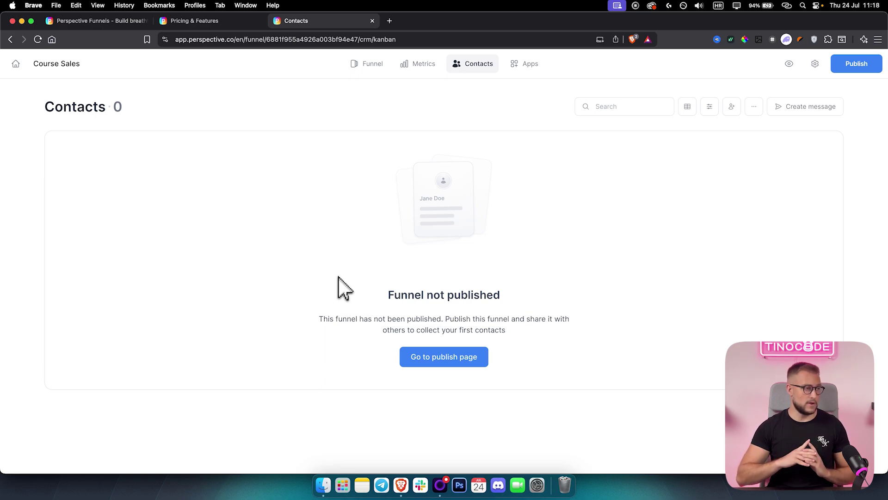
{"action": "left_click", "coordinate": [418, 65]}
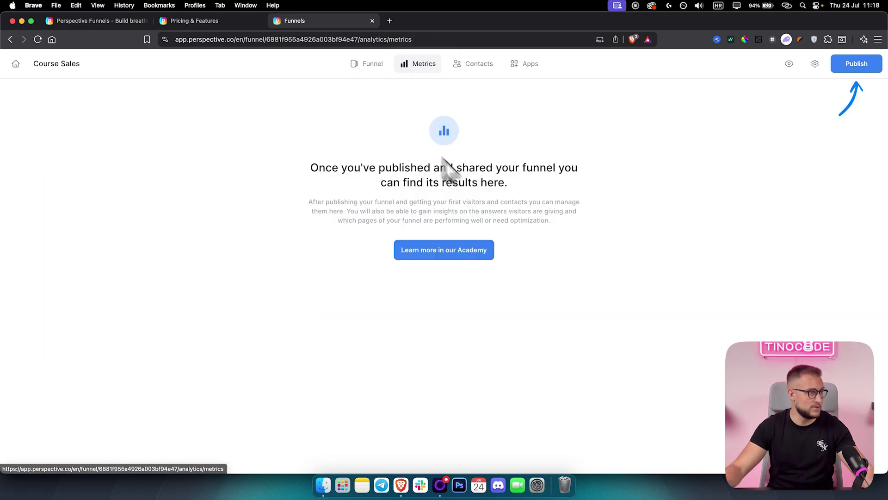
{"action": "left_click", "coordinate": [369, 64]}
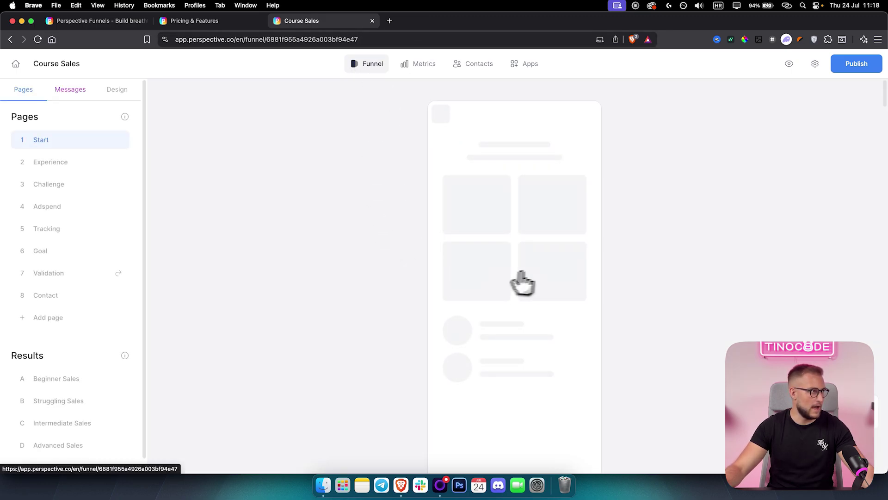
Step: Preview the Experience, Challenge, Adspend, Tracking and Goal question pages
{"action": "left_click", "coordinate": [41, 162]}
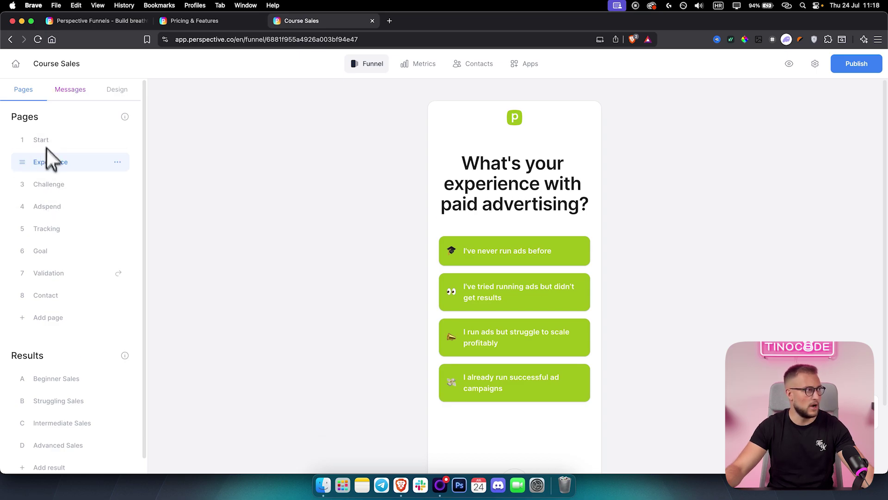
{"action": "left_click", "coordinate": [52, 187]}
{"action": "left_click", "coordinate": [49, 212]}
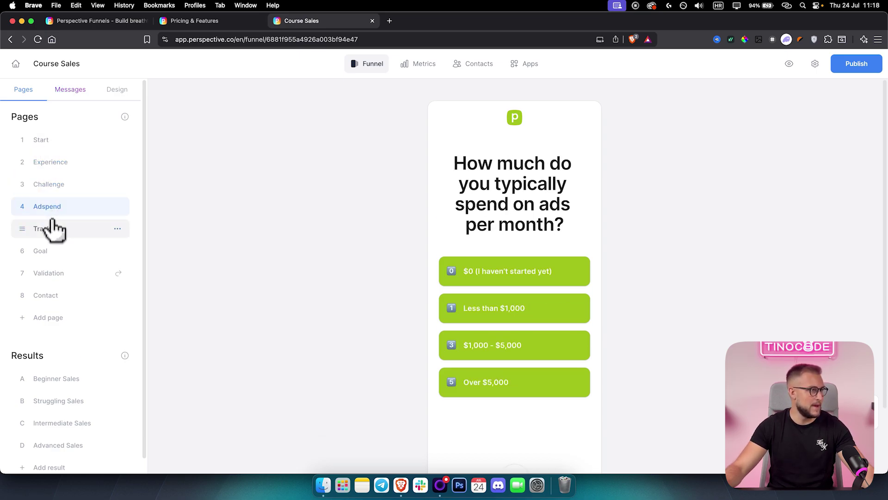
{"action": "left_click", "coordinate": [51, 233]}
{"action": "left_click", "coordinate": [47, 256]}
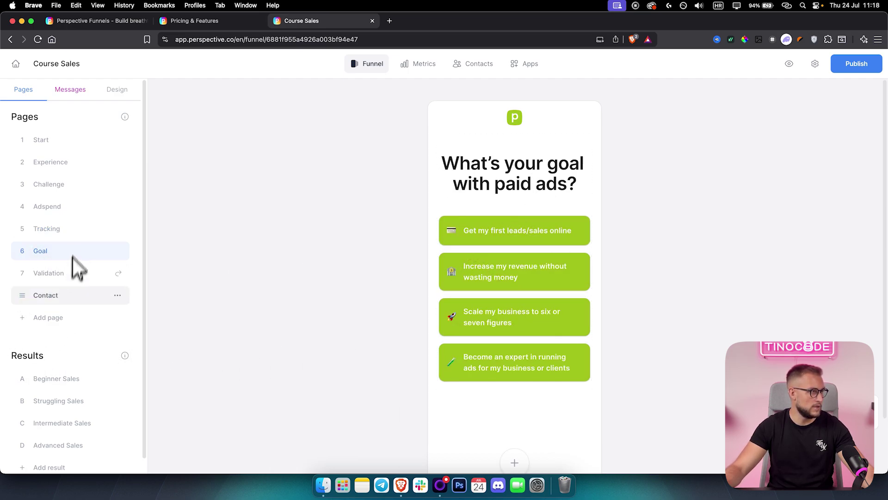
Step: Preview the Beginner Sales result page, then the Struggling Sales result page
{"action": "scroll", "coordinate": [71, 352], "scroll_direction": "down", "scroll_amount": 1}
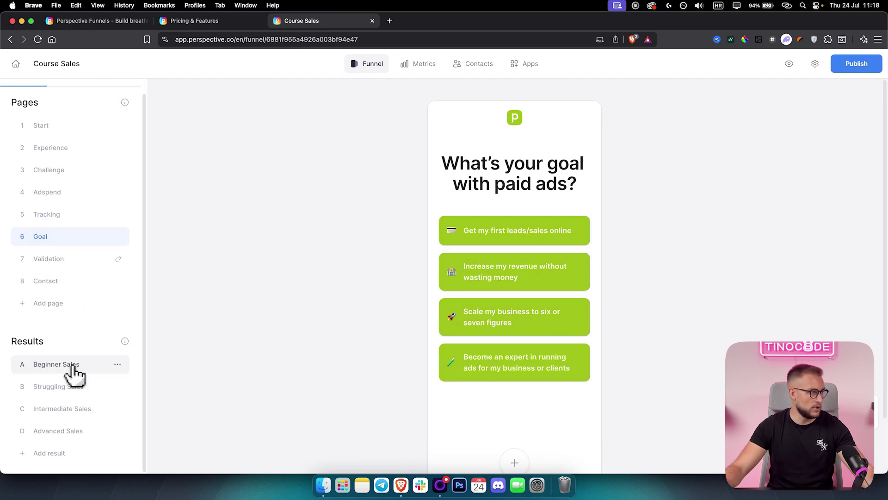
{"action": "left_click", "coordinate": [74, 366]}
{"action": "scroll", "coordinate": [509, 305], "scroll_direction": "down", "scroll_amount": 2}
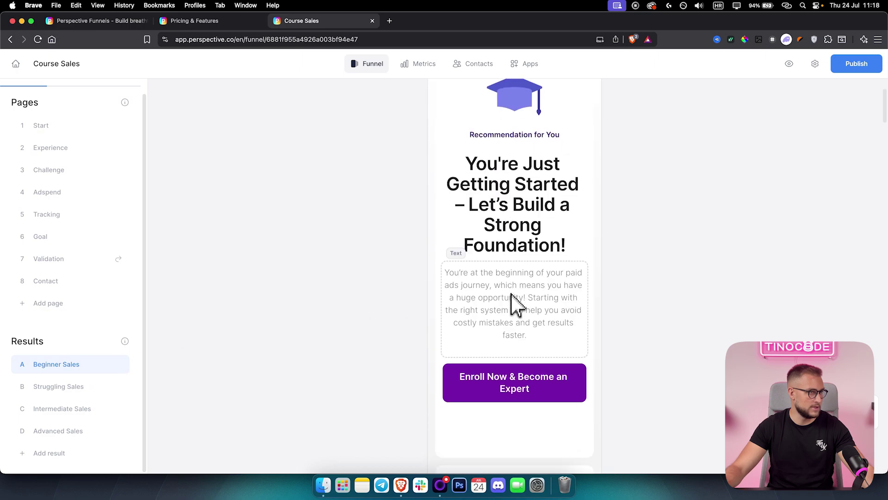
{"action": "left_click", "coordinate": [65, 392]}
{"action": "scroll", "coordinate": [513, 356], "scroll_direction": "down", "scroll_amount": 3}
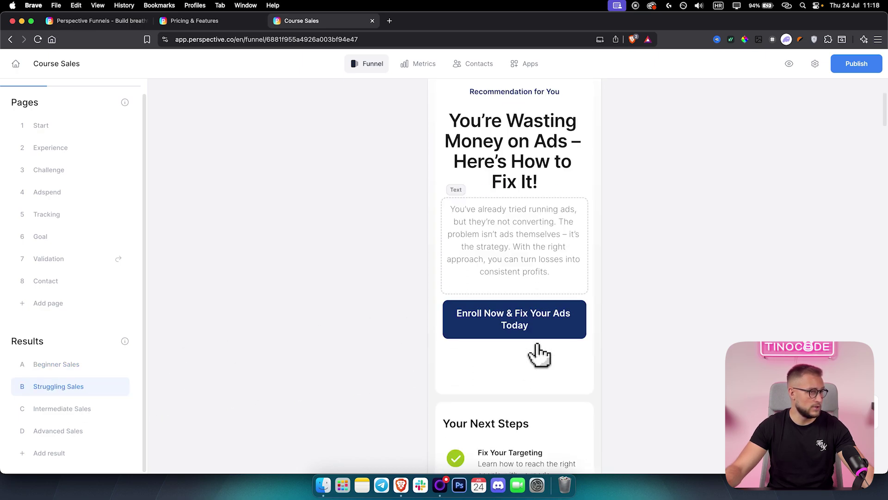
{"action": "scroll", "coordinate": [531, 333], "scroll_direction": "down", "scroll_amount": 1}
{"action": "scroll", "coordinate": [60, 149], "scroll_direction": "up", "scroll_amount": 1}
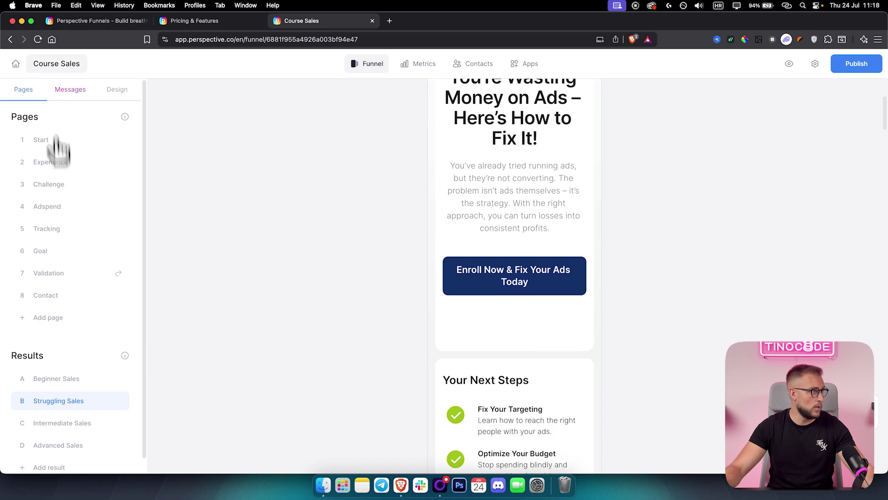
Step: Switch to the funnel's email messages and look through the Follow-up email
{"action": "left_click", "coordinate": [74, 92]}
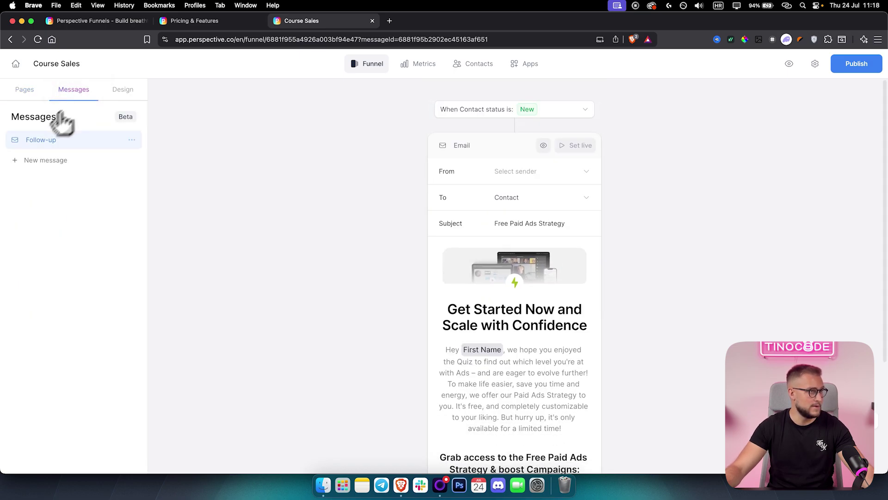
{"action": "scroll", "coordinate": [509, 249], "scroll_direction": "down", "scroll_amount": 2}
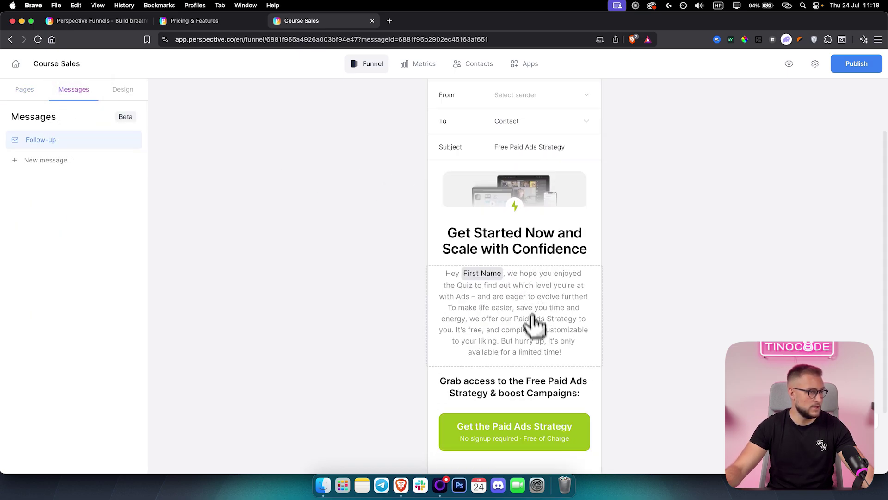
{"action": "scroll", "coordinate": [536, 333], "scroll_direction": "down", "scroll_amount": 2}
{"action": "scroll", "coordinate": [541, 390], "scroll_direction": "up", "scroll_amount": 3}
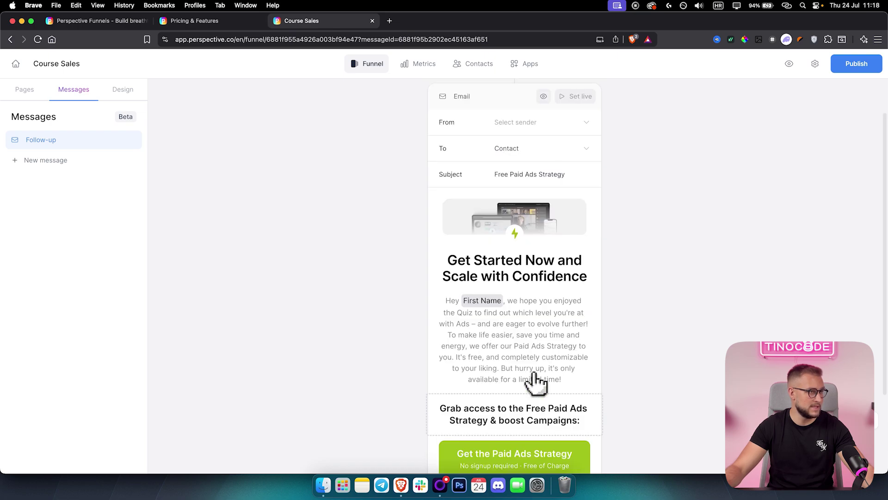
{"action": "scroll", "coordinate": [537, 370], "scroll_direction": "up", "scroll_amount": 1}
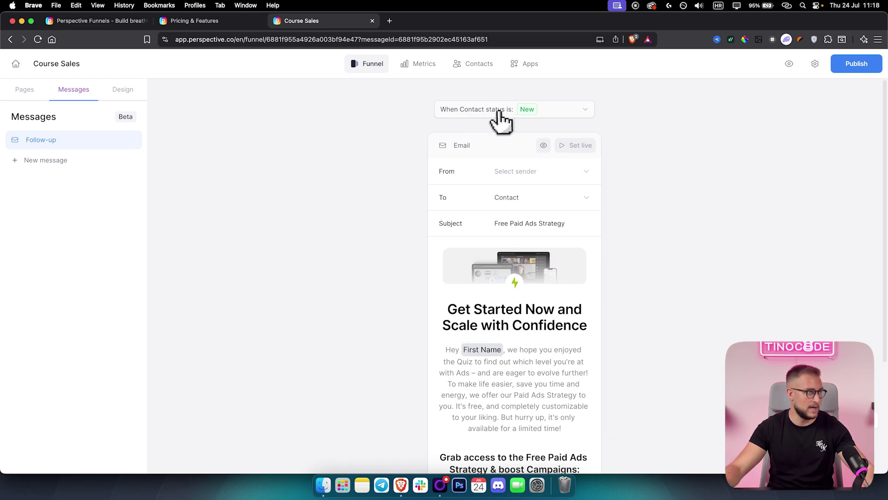
Step: Keep the New contact-status trigger, make Perspective Mail the sender, and check the recipient
{"action": "left_click", "coordinate": [539, 113]}
{"action": "left_click", "coordinate": [675, 115]}
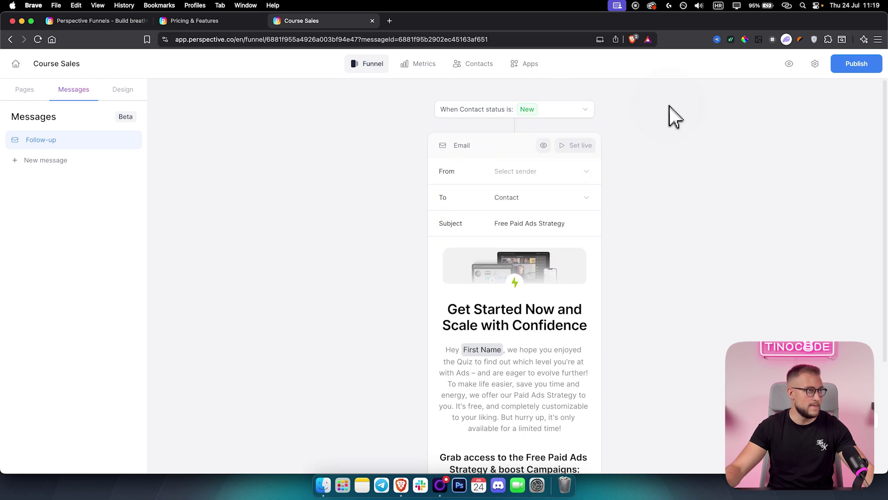
{"action": "left_click", "coordinate": [514, 181]}
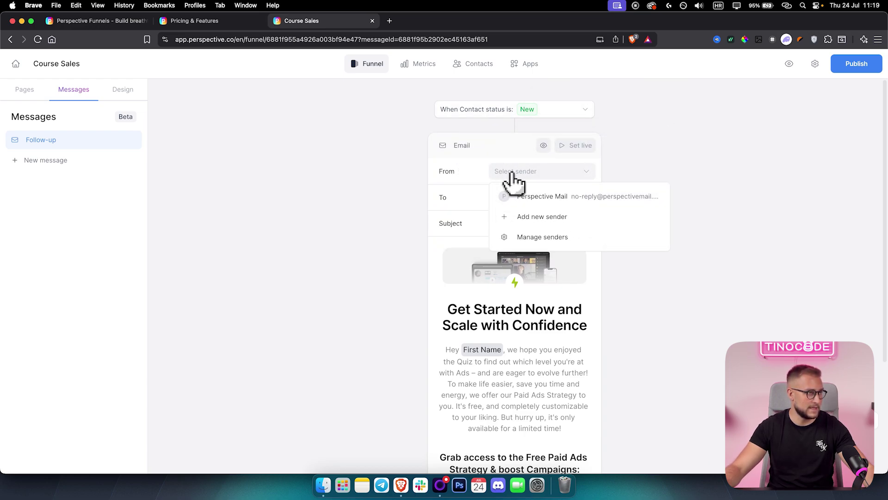
{"action": "left_click", "coordinate": [558, 196]}
{"action": "left_click", "coordinate": [548, 198]}
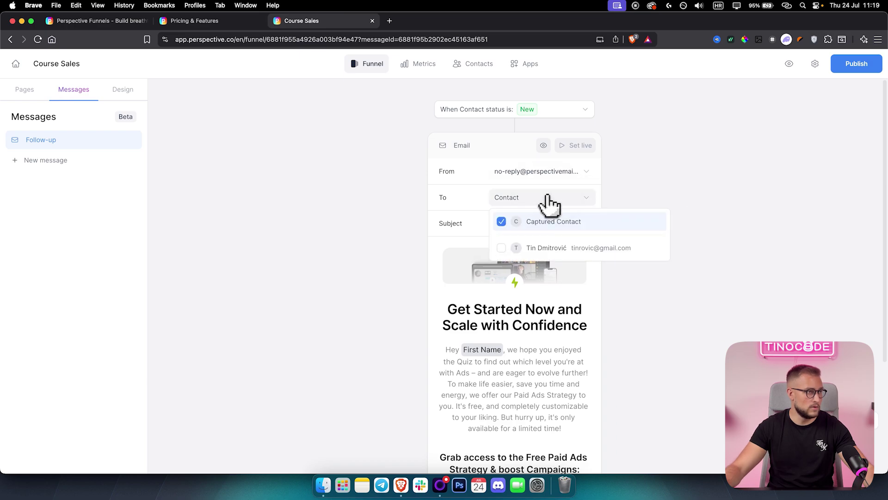
{"action": "left_click", "coordinate": [670, 199]}
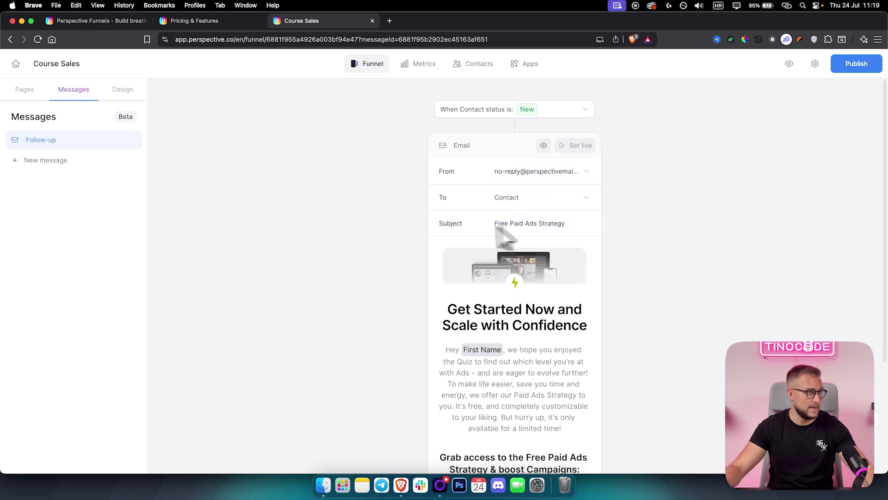
Step: Review the email content, starting from the hero image block
{"action": "scroll", "coordinate": [539, 338], "scroll_direction": "down", "scroll_amount": 3}
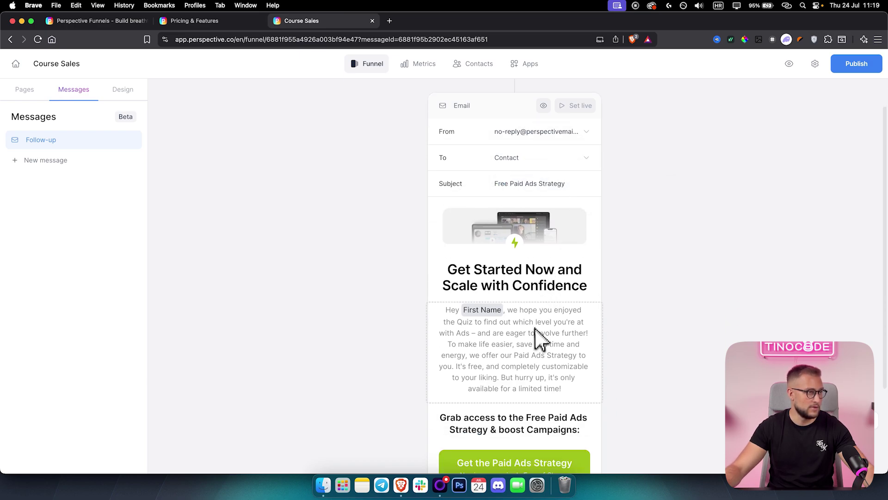
{"action": "left_click", "coordinate": [541, 225]}
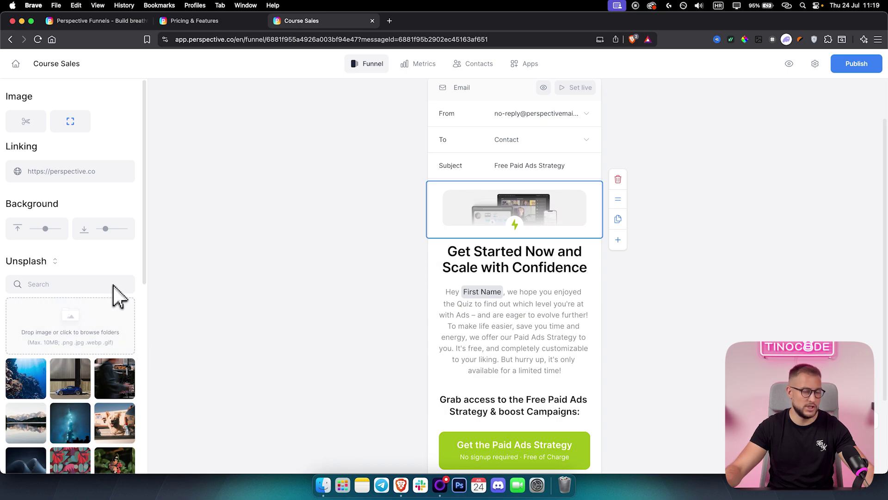
{"action": "scroll", "coordinate": [555, 342], "scroll_direction": "down", "scroll_amount": 2}
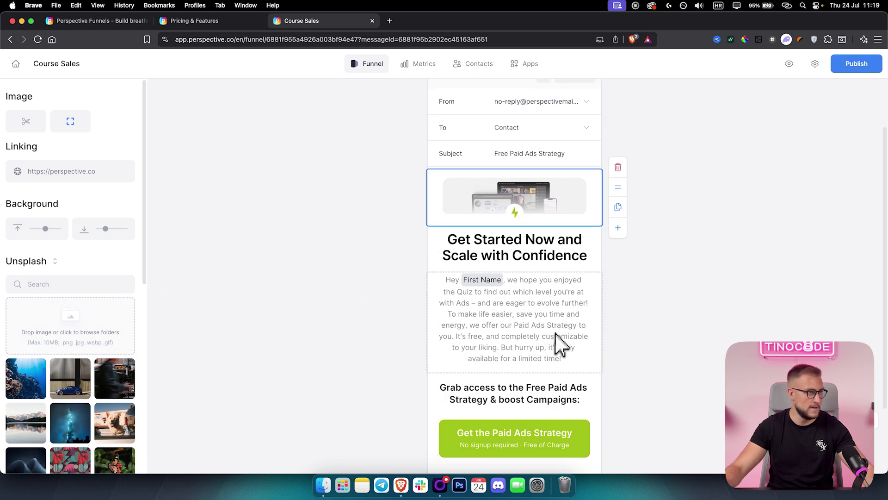
{"action": "scroll", "coordinate": [537, 363], "scroll_direction": "down", "scroll_amount": 1}
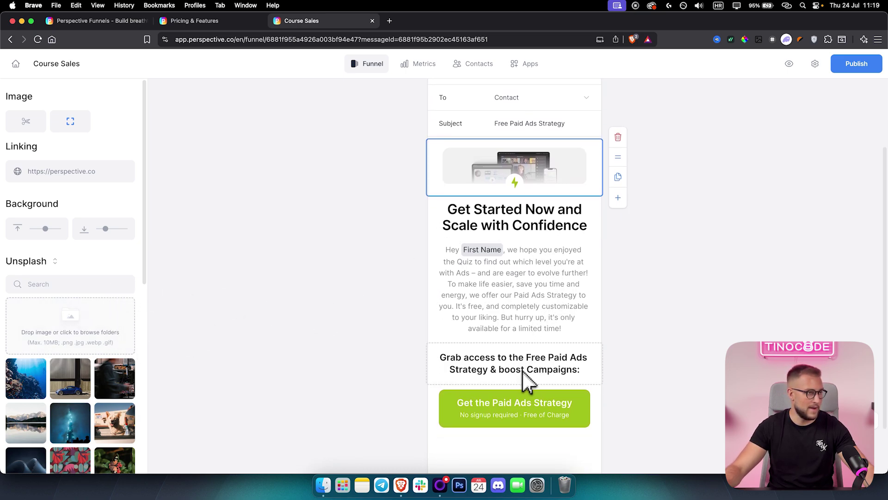
{"action": "scroll", "coordinate": [532, 383], "scroll_direction": "down", "scroll_amount": 2}
{"action": "scroll", "coordinate": [549, 393], "scroll_direction": "down", "scroll_amount": 4}
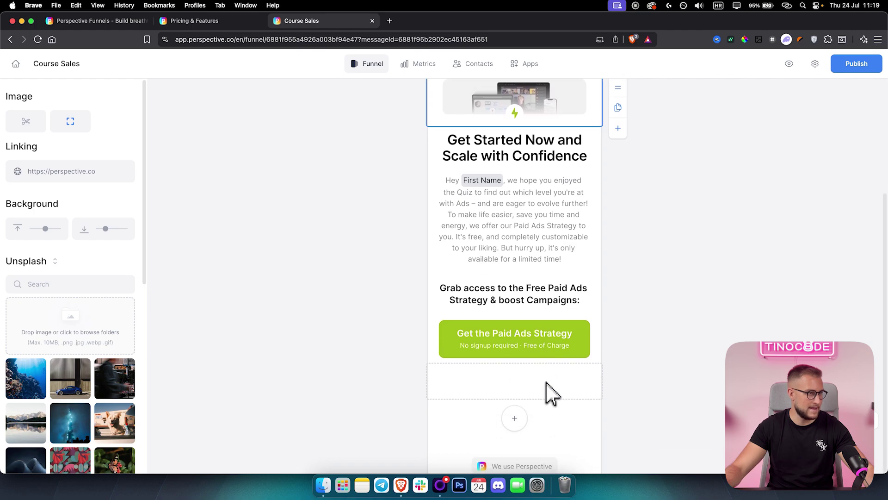
{"action": "scroll", "coordinate": [301, 238], "scroll_direction": "up", "scroll_amount": 10}
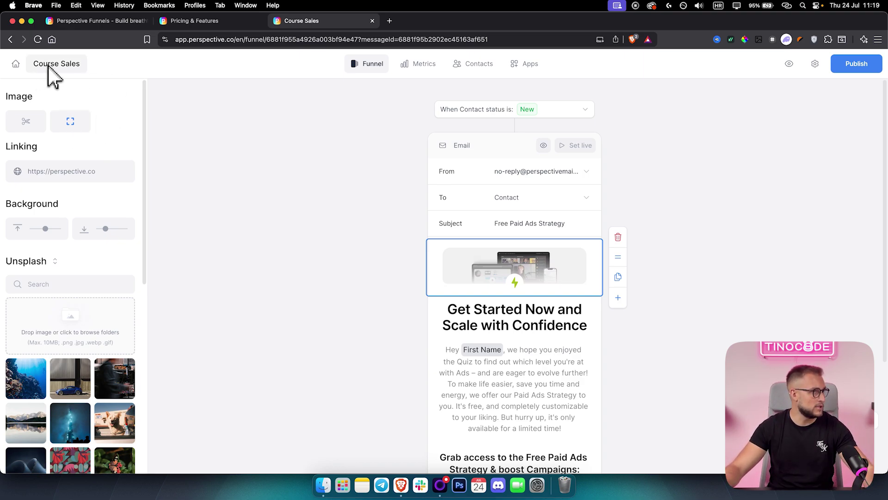
Step: Apply the Agency Onboarding theme to all blocks of the Course Sales funnel
{"action": "left_click", "coordinate": [15, 64]}
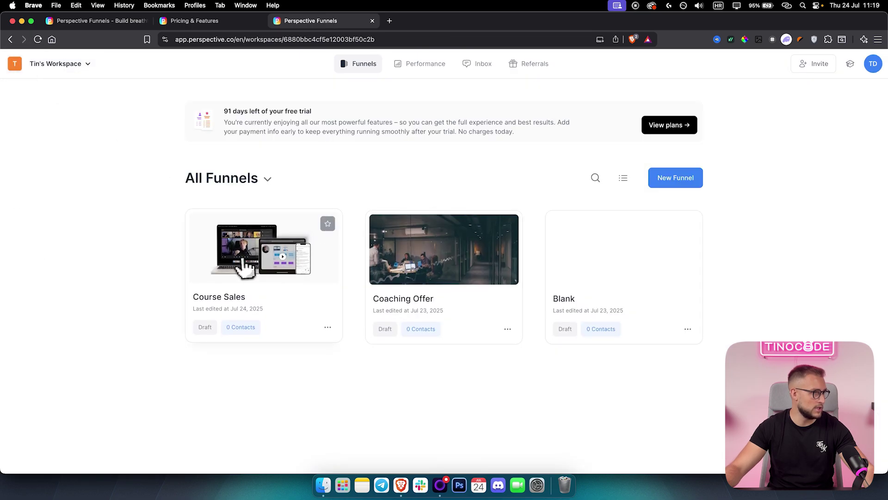
{"action": "left_click", "coordinate": [245, 268]}
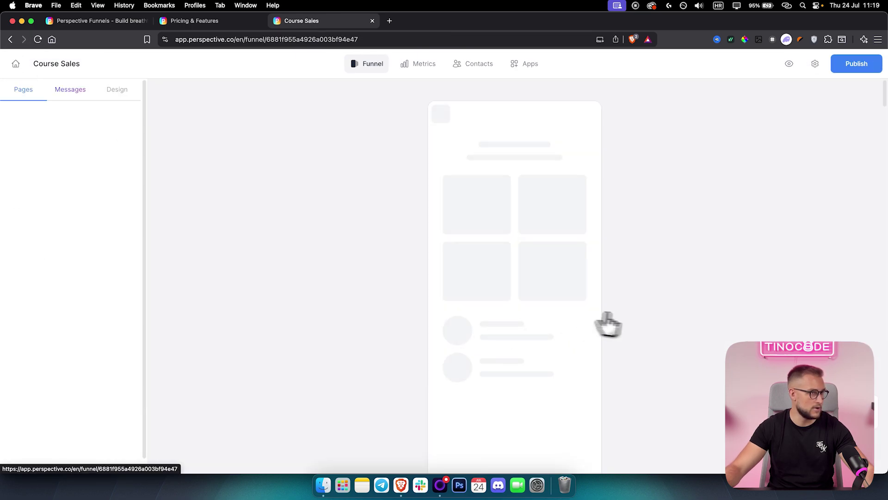
{"action": "left_click", "coordinate": [123, 92]}
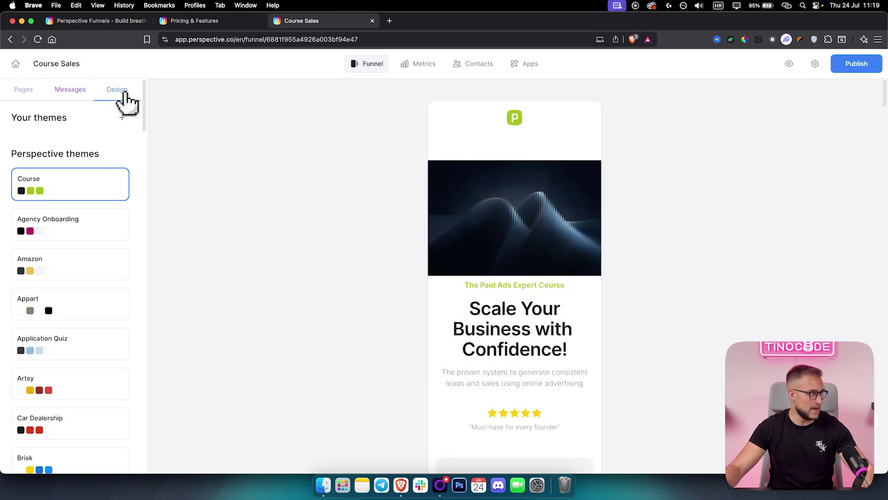
{"action": "left_click", "coordinate": [60, 237]}
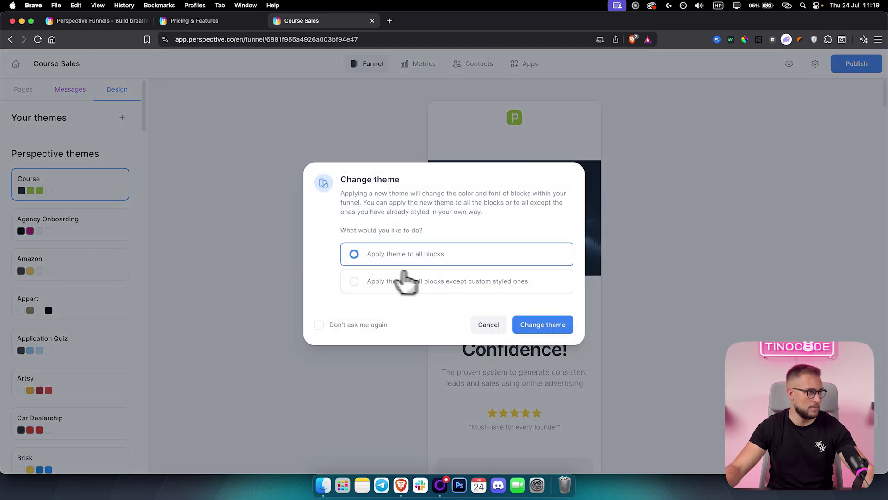
{"action": "left_click", "coordinate": [532, 329]}
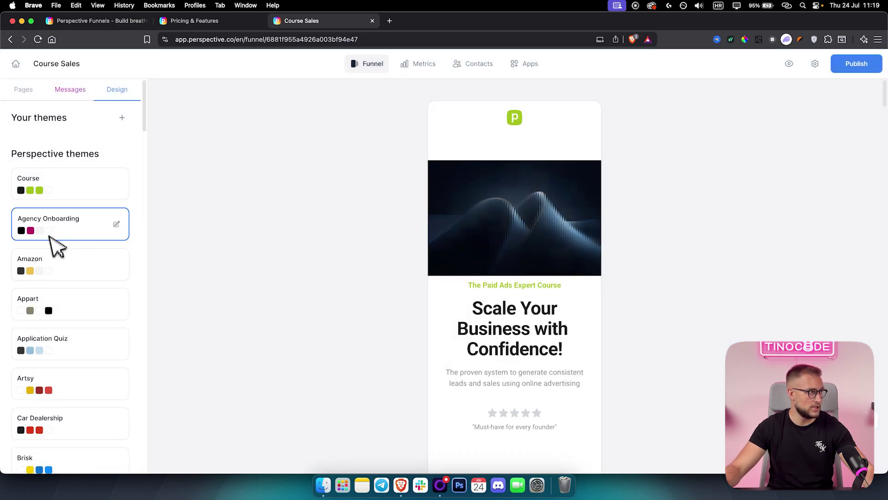
Step: Make The Paid Ads Expert Course subtitle text magenta
{"action": "scroll", "coordinate": [486, 296], "scroll_direction": "down", "scroll_amount": 1}
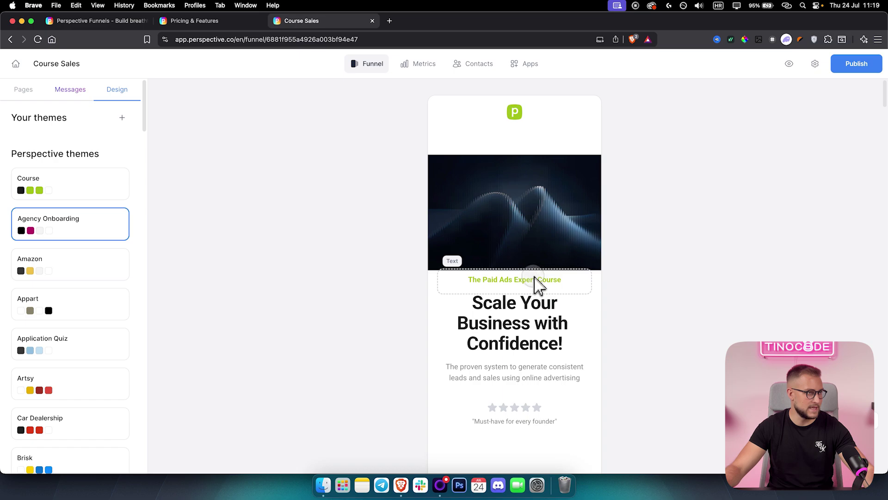
{"action": "left_click", "coordinate": [535, 278]}
{"action": "triple_click", "coordinate": [519, 277]}
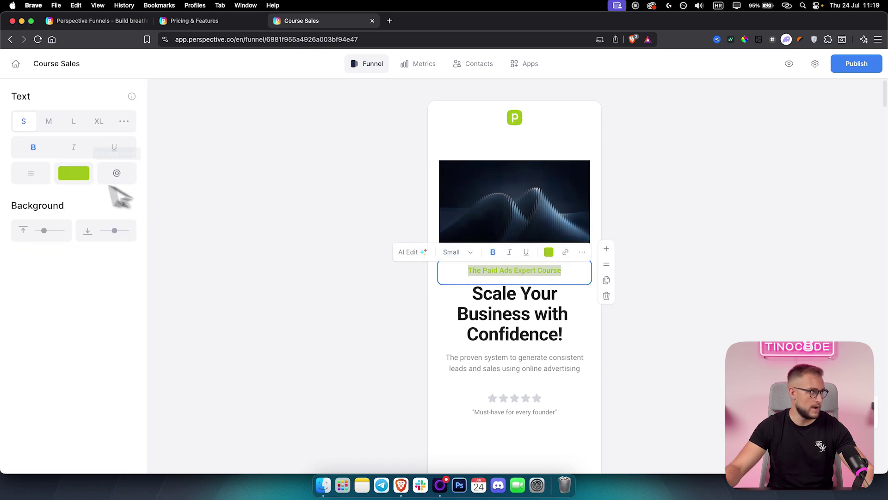
{"action": "left_click", "coordinate": [72, 174]}
{"action": "left_click", "coordinate": [59, 240]}
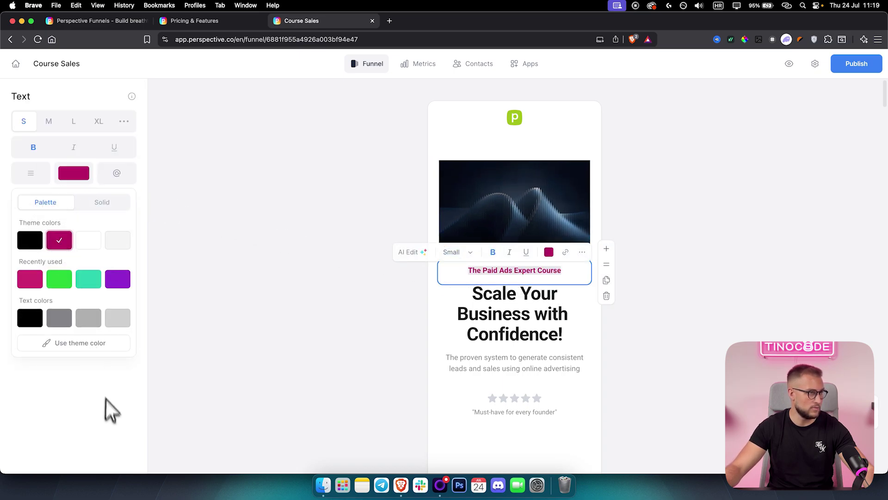
{"action": "left_click", "coordinate": [550, 345]}
{"action": "scroll", "coordinate": [539, 387], "scroll_direction": "down", "scroll_amount": 15}
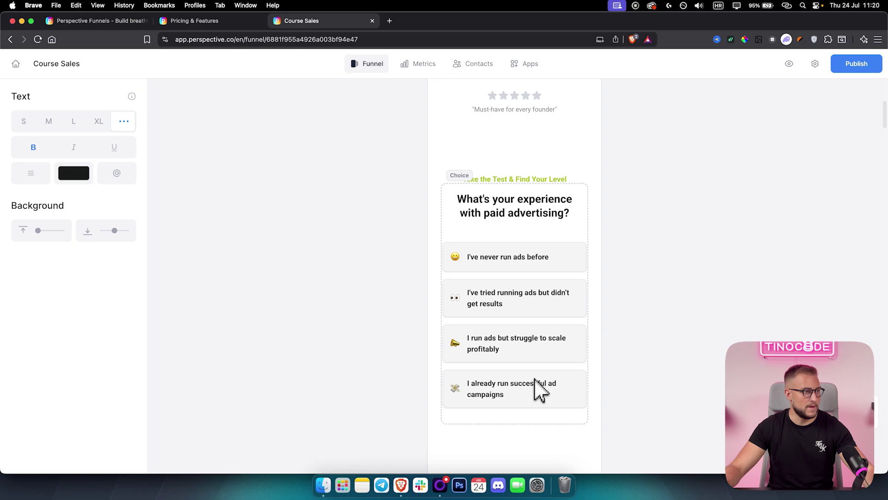
{"action": "scroll", "coordinate": [540, 388], "scroll_direction": "down", "scroll_amount": 2}
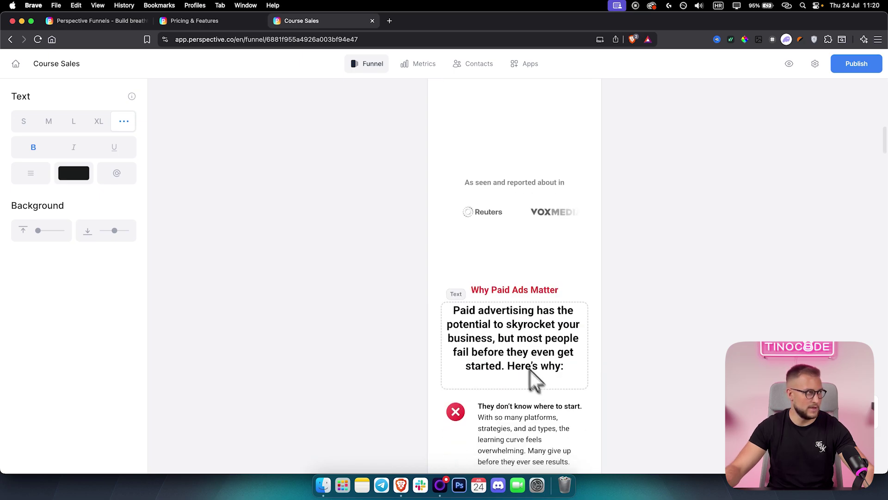
Step: Create a new funnel from the Blank template after viewing its details
{"action": "left_click", "coordinate": [18, 64]}
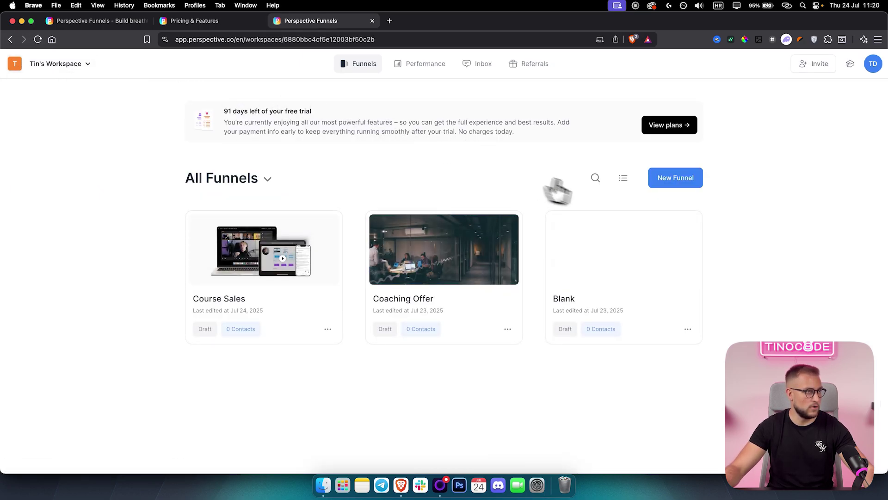
{"action": "left_click", "coordinate": [677, 180]}
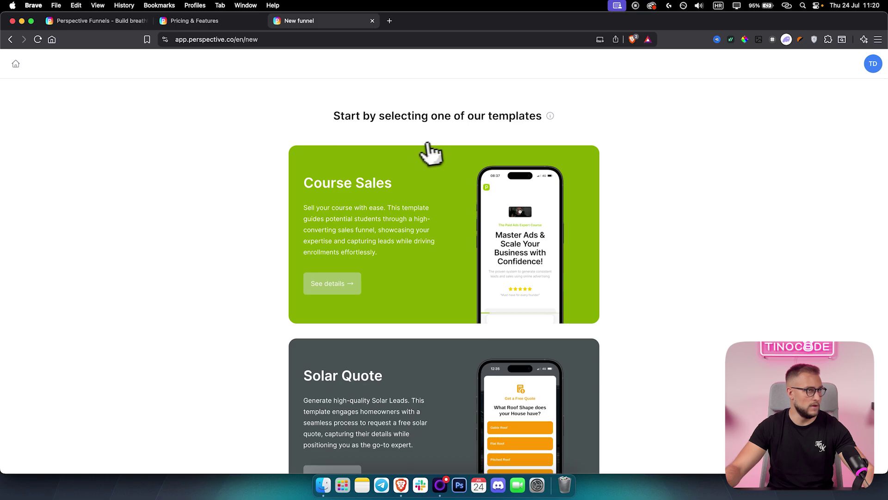
{"action": "scroll", "coordinate": [468, 234], "scroll_direction": "down", "scroll_amount": 20}
{"action": "scroll", "coordinate": [468, 248], "scroll_direction": "down", "scroll_amount": 20}
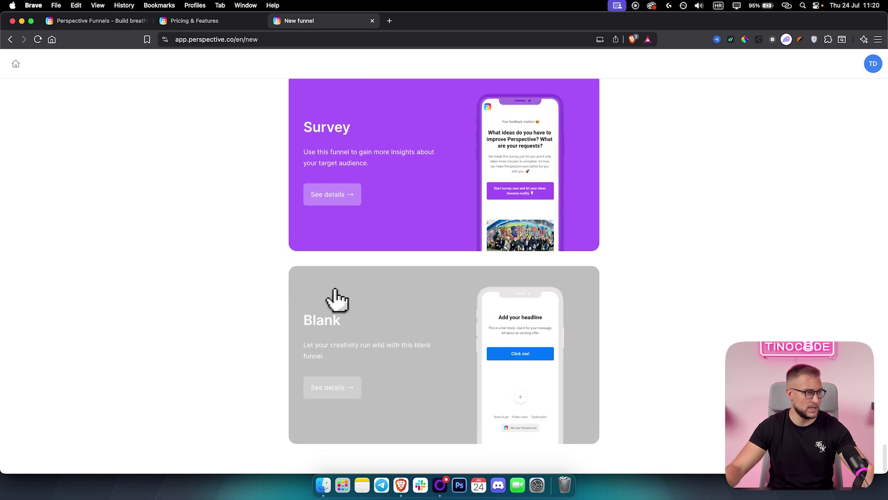
{"action": "left_click", "coordinate": [341, 401]}
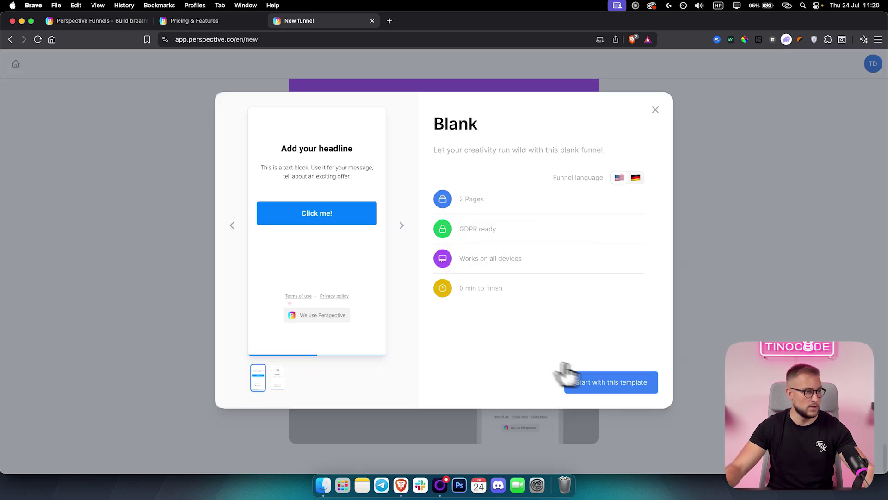
{"action": "left_click", "coordinate": [601, 385]}
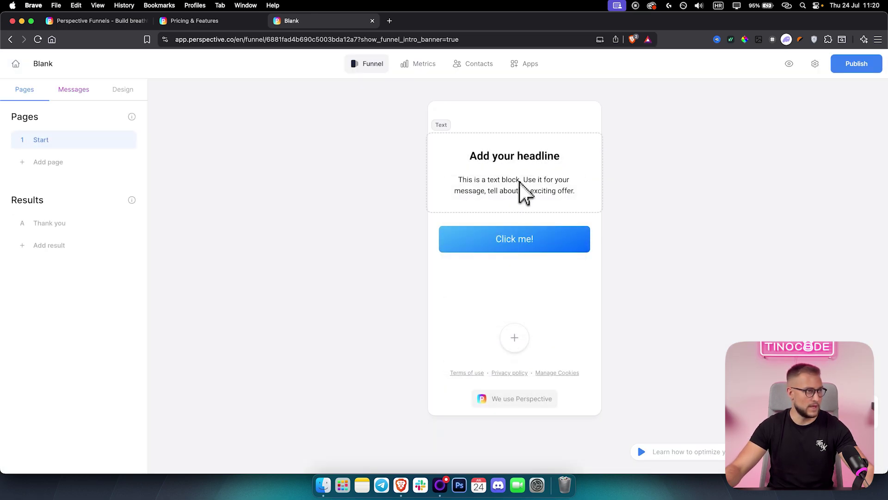
Step: Add the first Hero template, 'More Success with Less Effort', to the Start page
{"action": "left_click", "coordinate": [517, 340]}
{"action": "left_click", "coordinate": [60, 129]}
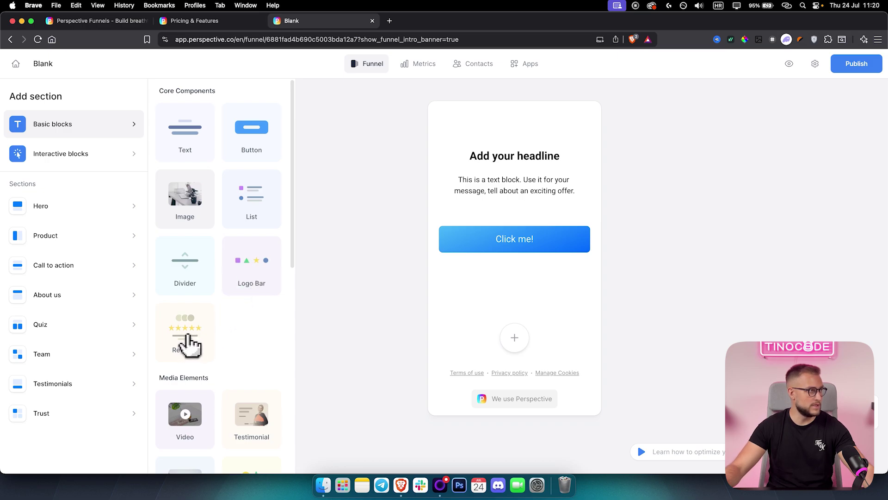
{"action": "left_click", "coordinate": [82, 163]}
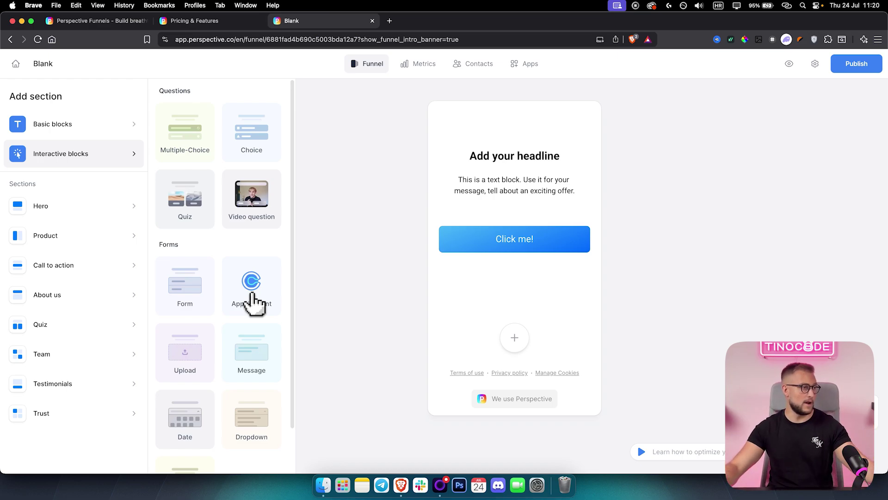
{"action": "mouse_move", "coordinate": [88, 215]}
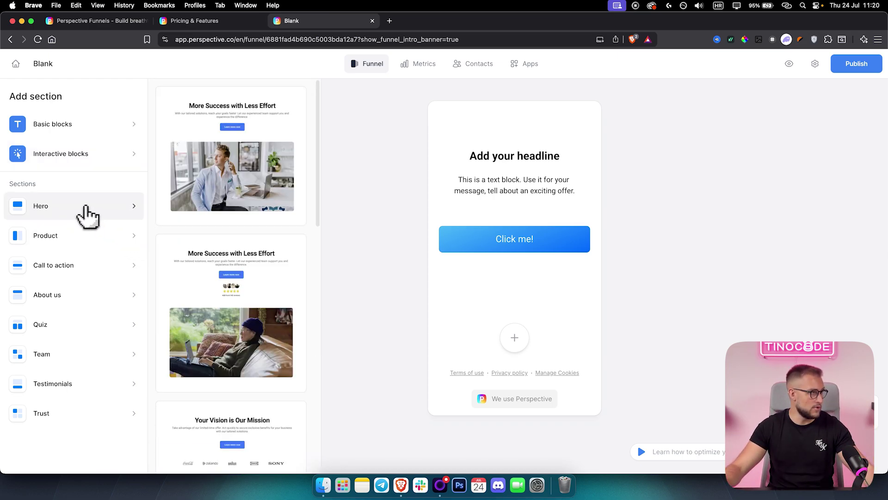
{"action": "left_click", "coordinate": [264, 193]}
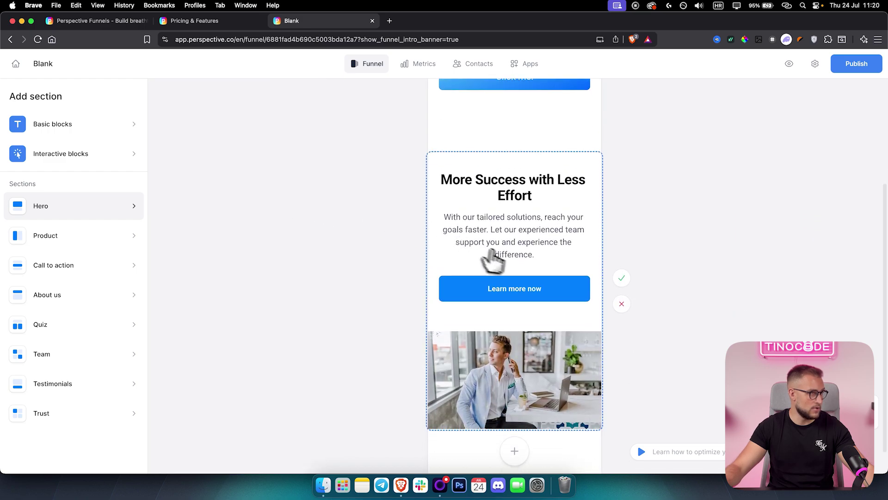
{"action": "mouse_move", "coordinate": [85, 235]}
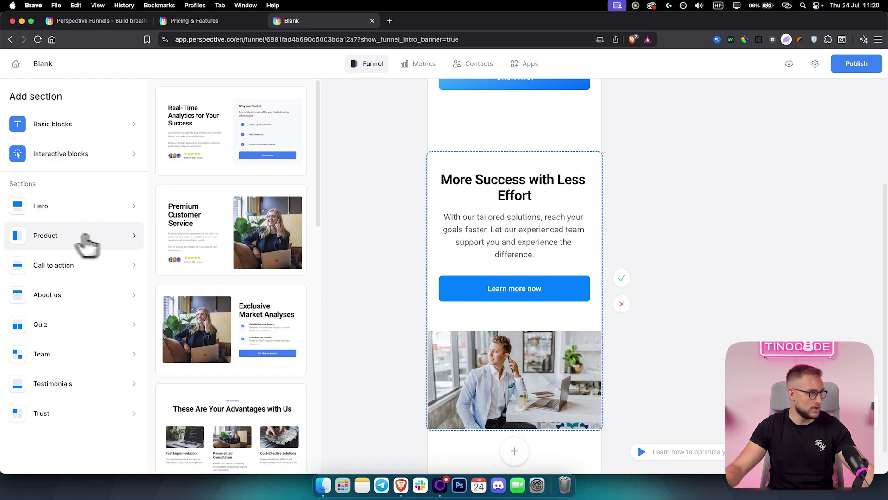
{"action": "mouse_move", "coordinate": [54, 273]}
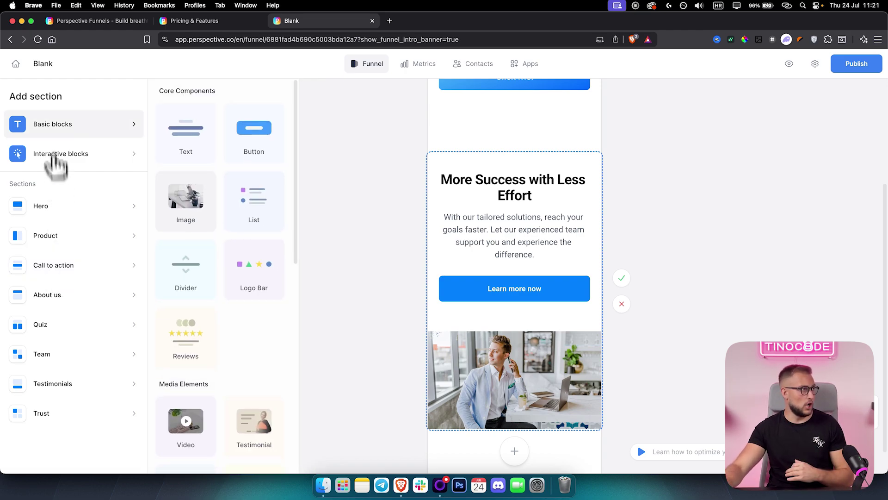
{"action": "left_click", "coordinate": [16, 64]}
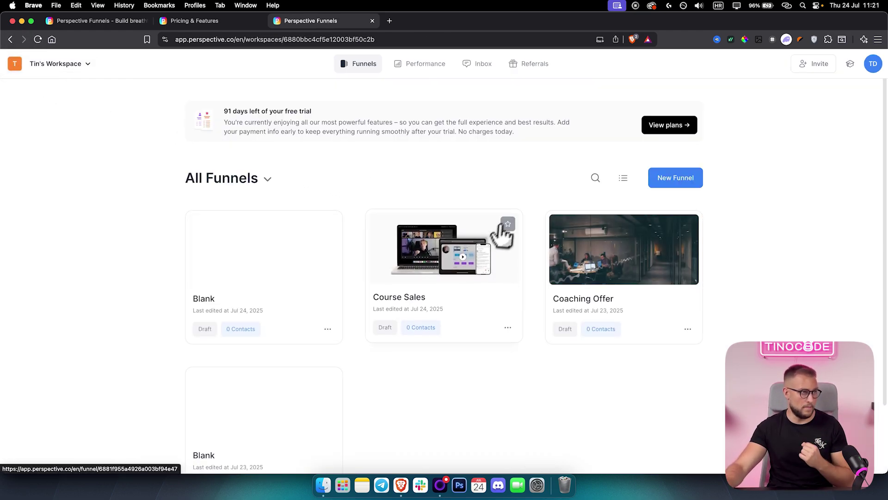
{"action": "left_click", "coordinate": [675, 177]}
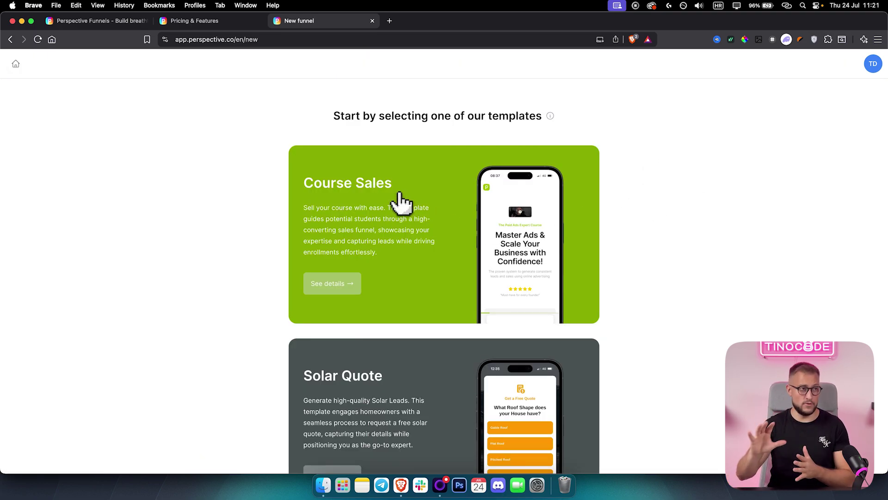
{"action": "scroll", "coordinate": [428, 207], "scroll_direction": "down", "scroll_amount": 5}
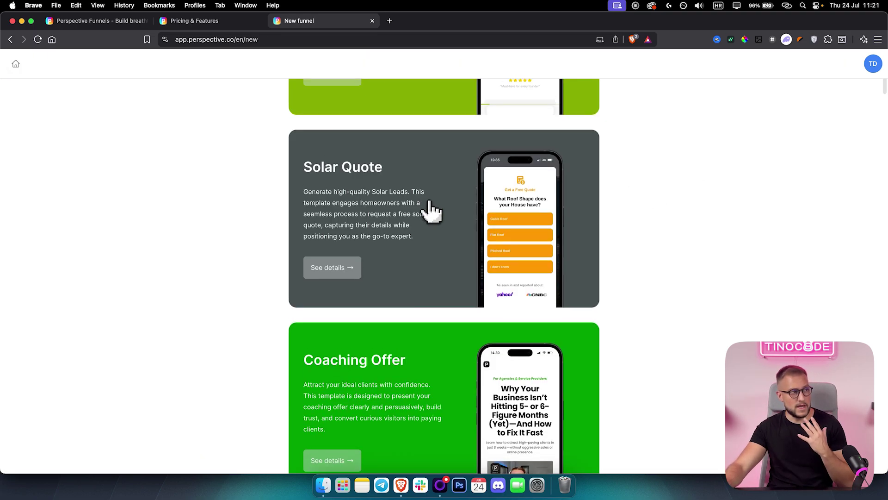
{"action": "scroll", "coordinate": [429, 203], "scroll_direction": "up", "scroll_amount": 3}
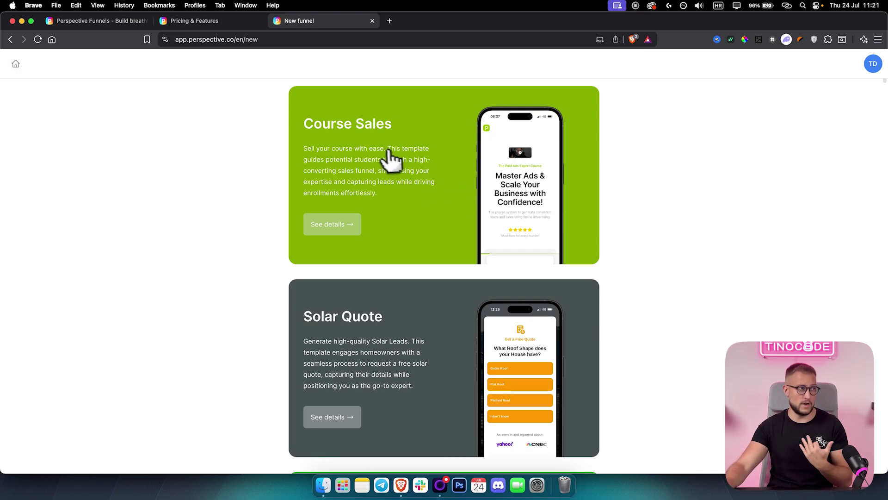
{"action": "scroll", "coordinate": [278, 342], "scroll_direction": "down", "scroll_amount": 5}
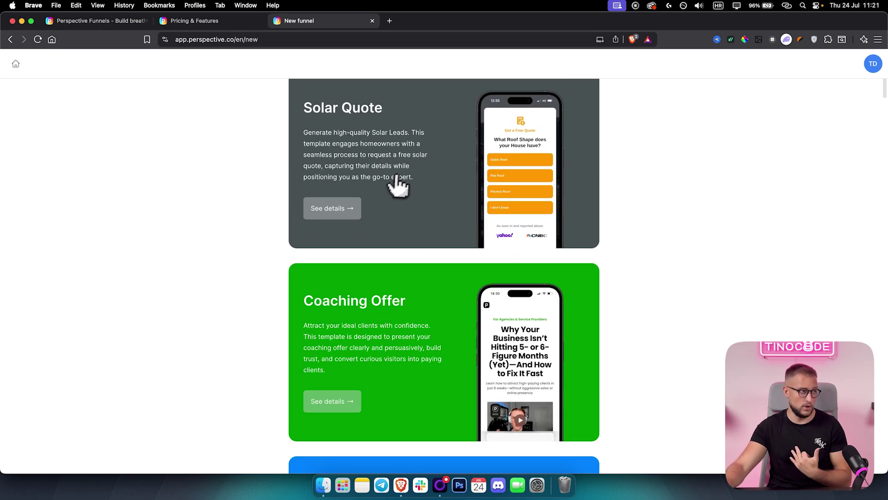
{"action": "scroll", "coordinate": [338, 307], "scroll_direction": "down", "scroll_amount": 1}
{"action": "scroll", "coordinate": [339, 314], "scroll_direction": "up", "scroll_amount": 7}
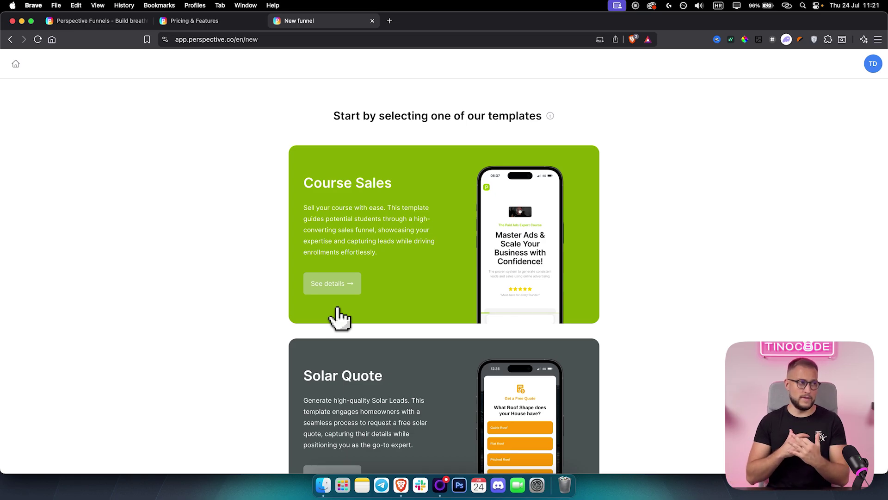
{"action": "scroll", "coordinate": [339, 317], "scroll_direction": "down", "scroll_amount": 20}
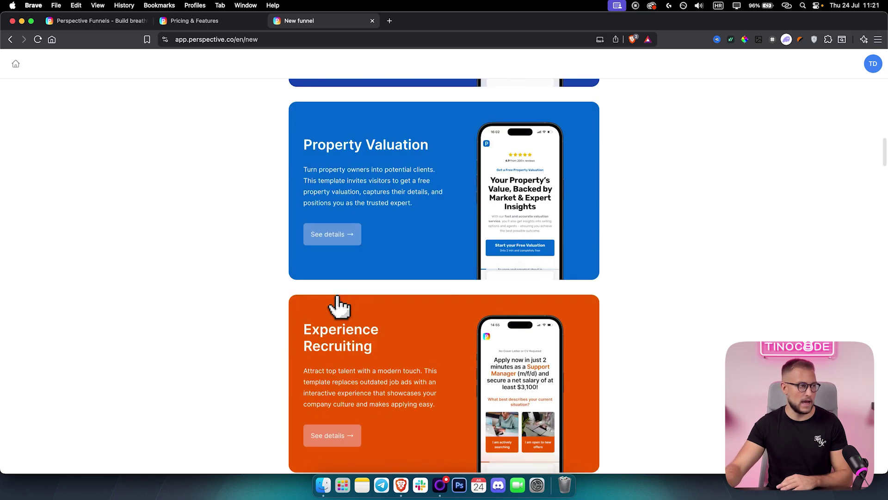
{"action": "scroll", "coordinate": [339, 318], "scroll_direction": "down", "scroll_amount": 10}
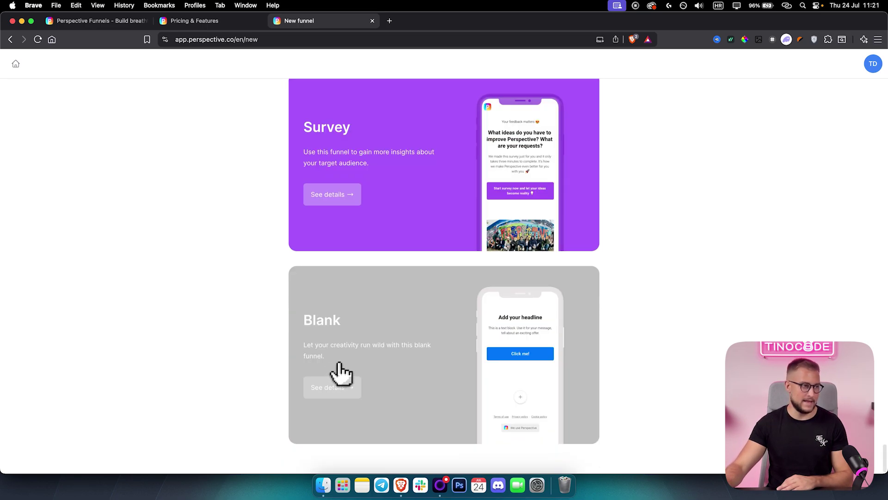
{"action": "scroll", "coordinate": [258, 321], "scroll_direction": "up", "scroll_amount": 15}
{"action": "scroll", "coordinate": [263, 317], "scroll_direction": "up", "scroll_amount": 15}
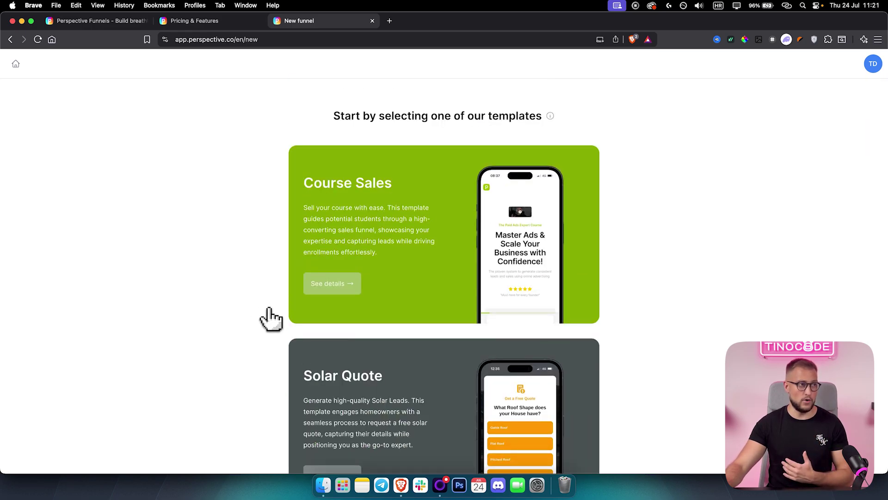
{"action": "left_click", "coordinate": [16, 65]}
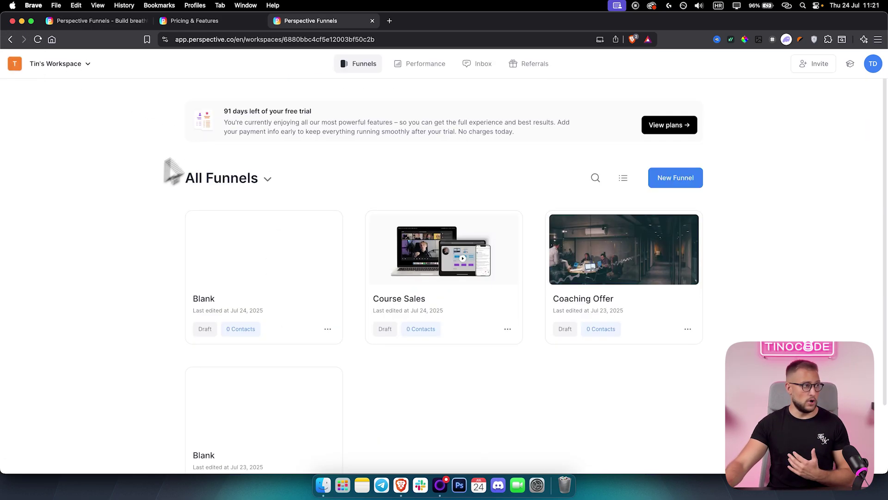